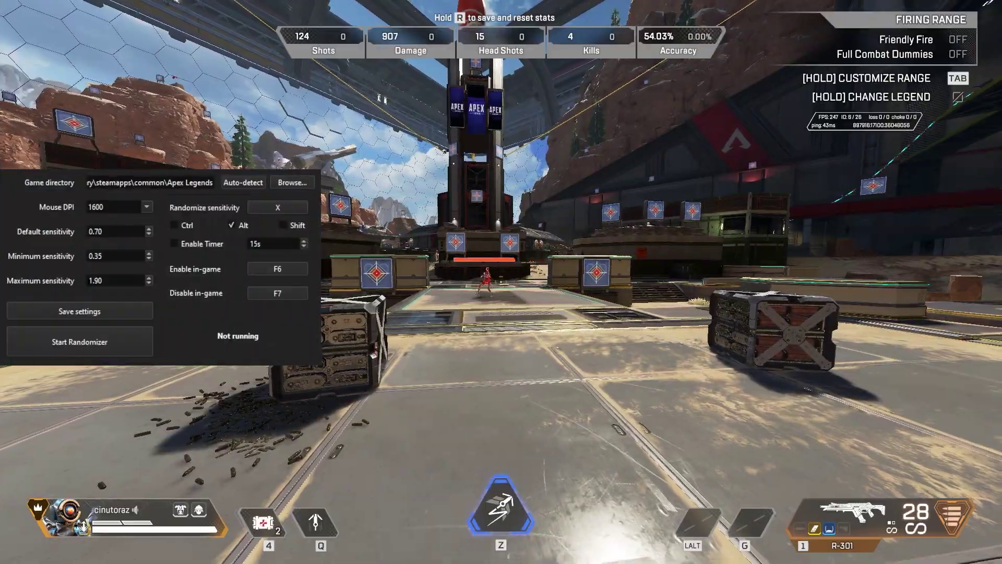
key("d")
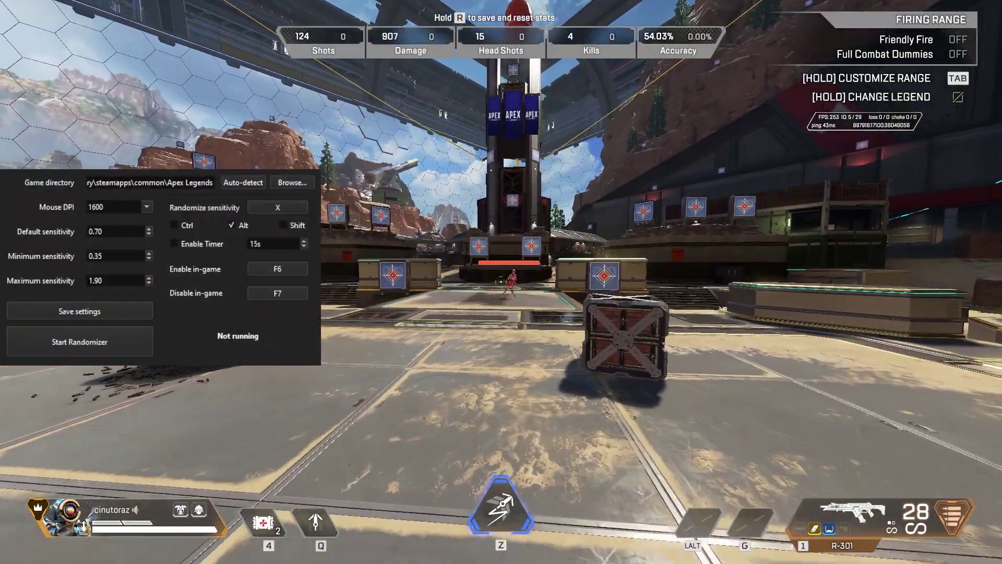
key("a")
key("d")
key("a")
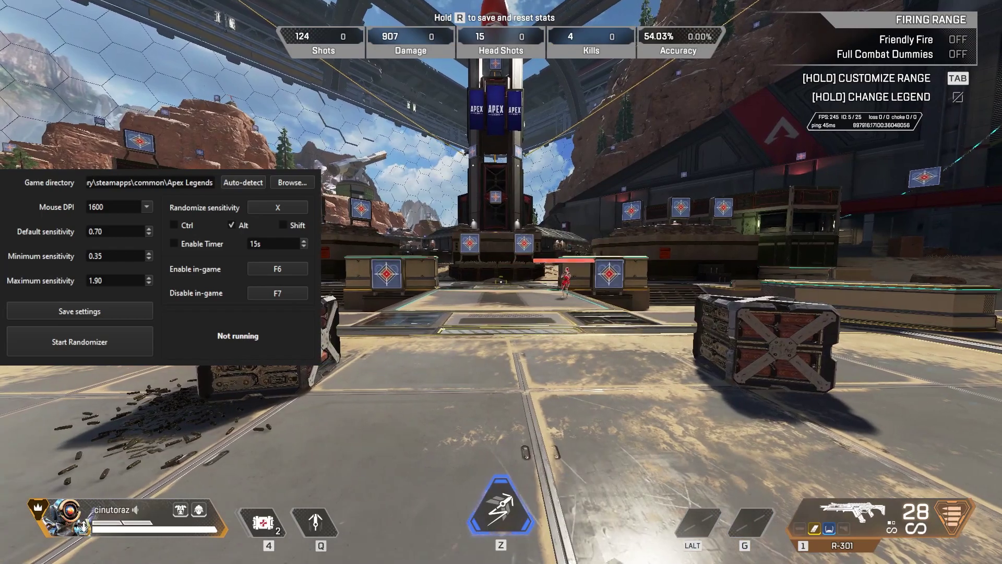
Start the sensitivity randomizer, return to the game and trigger a first randomization of the mouse sensitivity
key("alt+Tab")
left_click(102, 345)
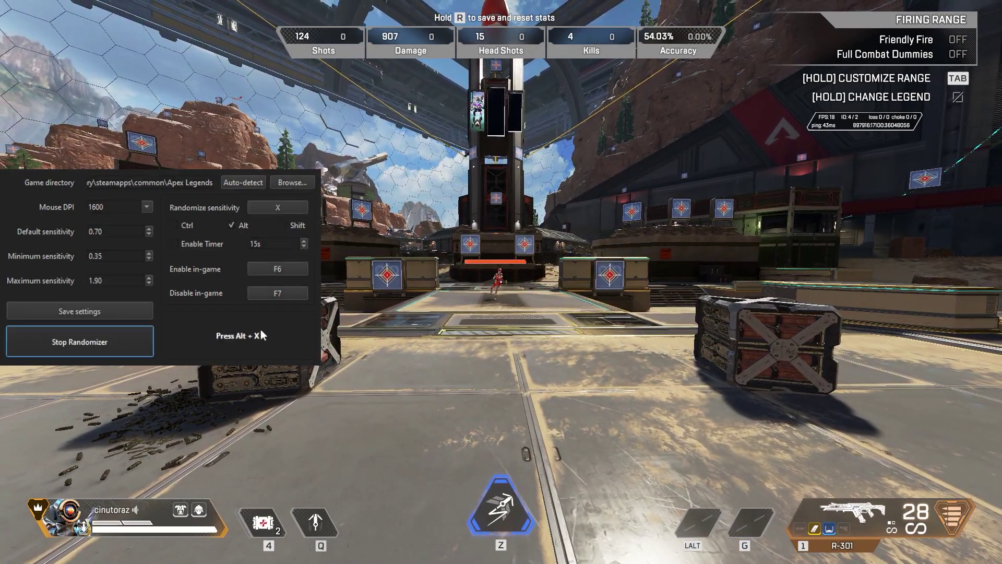
key("alt+Tab")
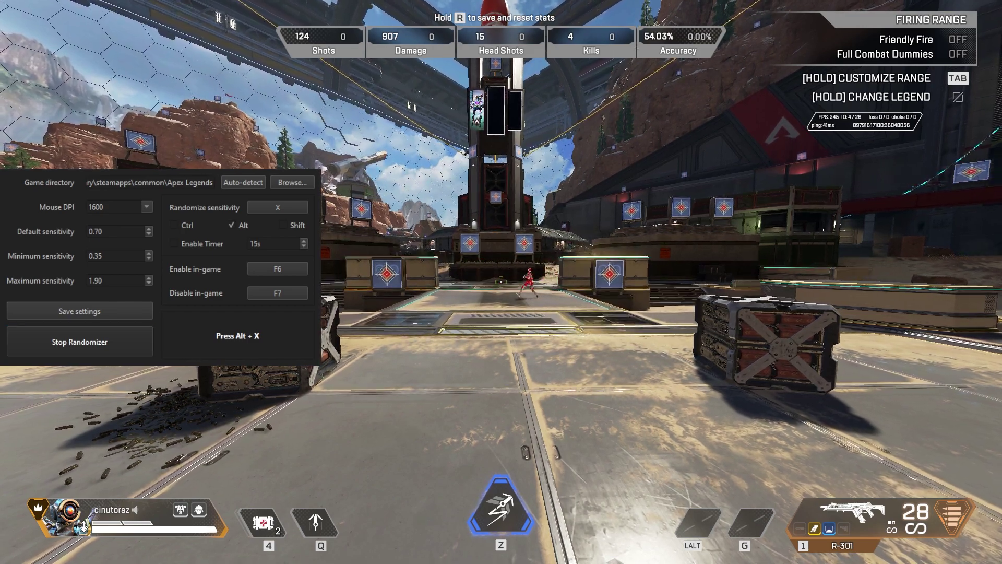
key("alt+x")
Check the Mouse Sensitivity value in the game's mouse and keyboard settings, then return to the firing range
key("Escape")
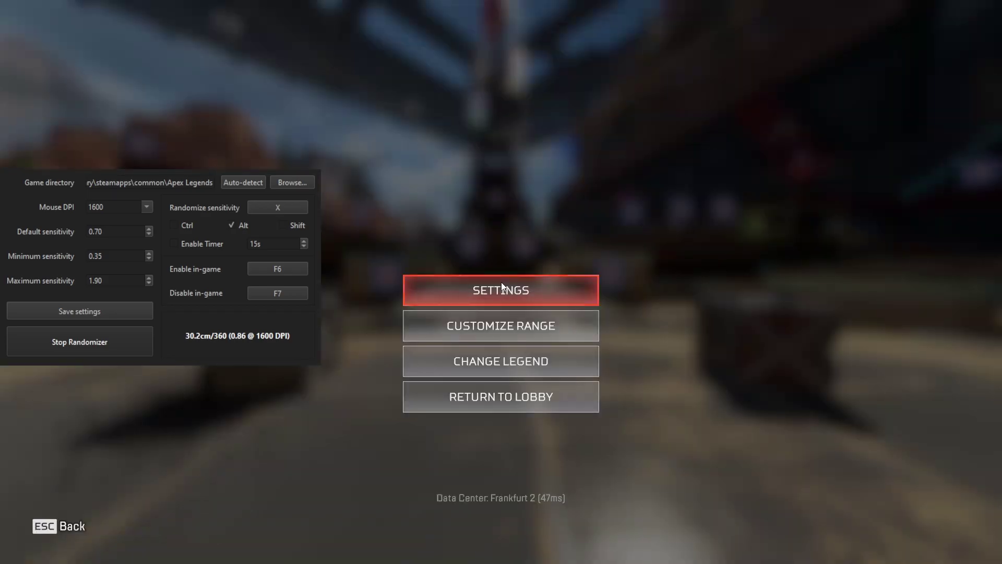
left_click(501, 282)
key("Escape")
key("Escape")
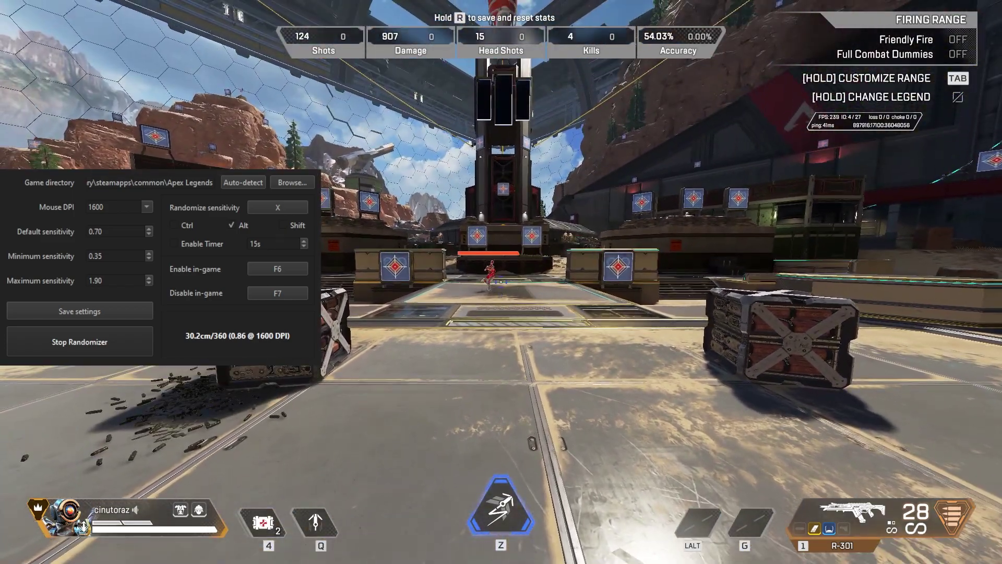
key("Escape")
left_click(502, 288)
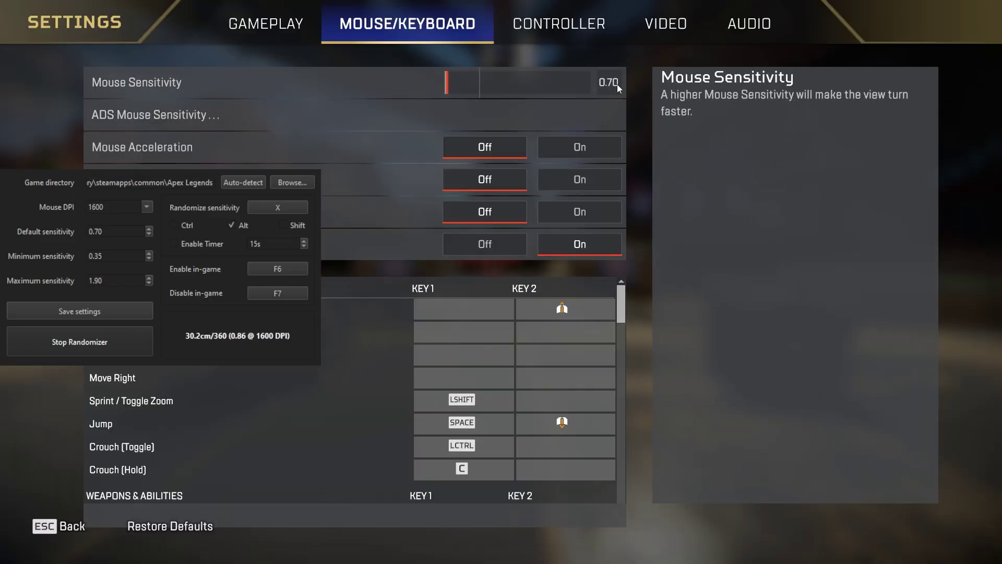
key("Escape")
key("Escape")
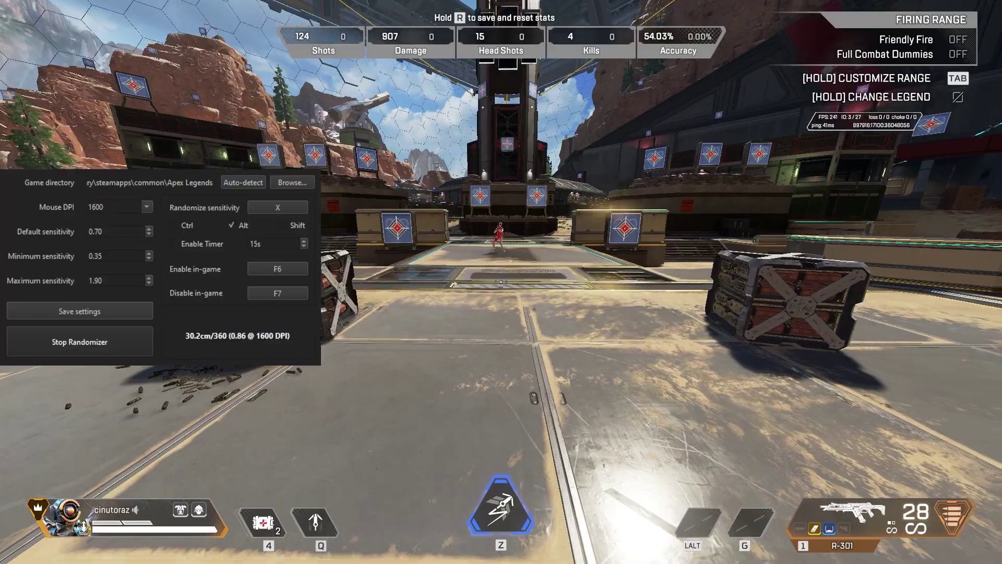
Walk forward to apply the randomized sensitivity and recheck the Mouse Sensitivity value in the game settings
key("w")
key("Escape")
left_click(501, 288)
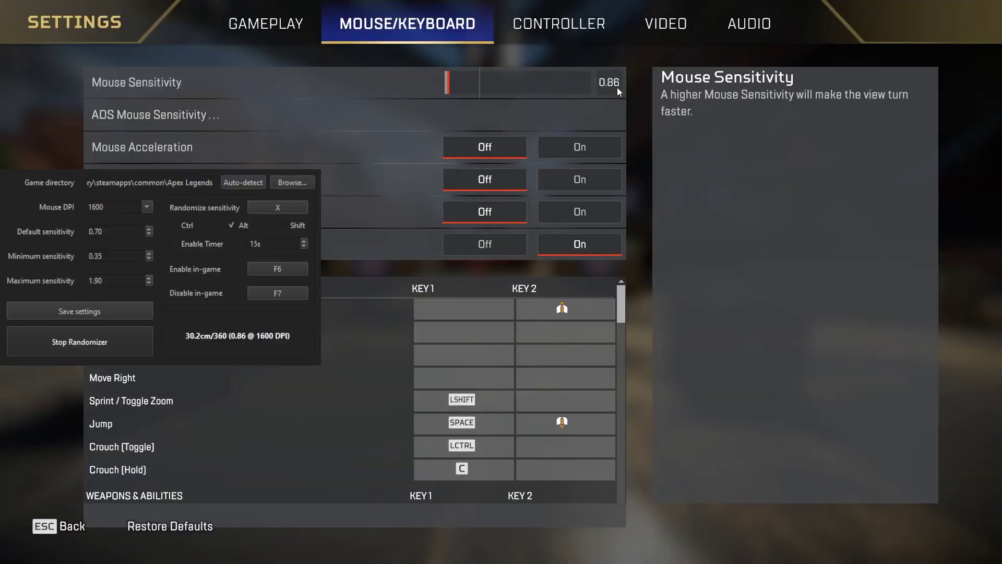
key("Escape")
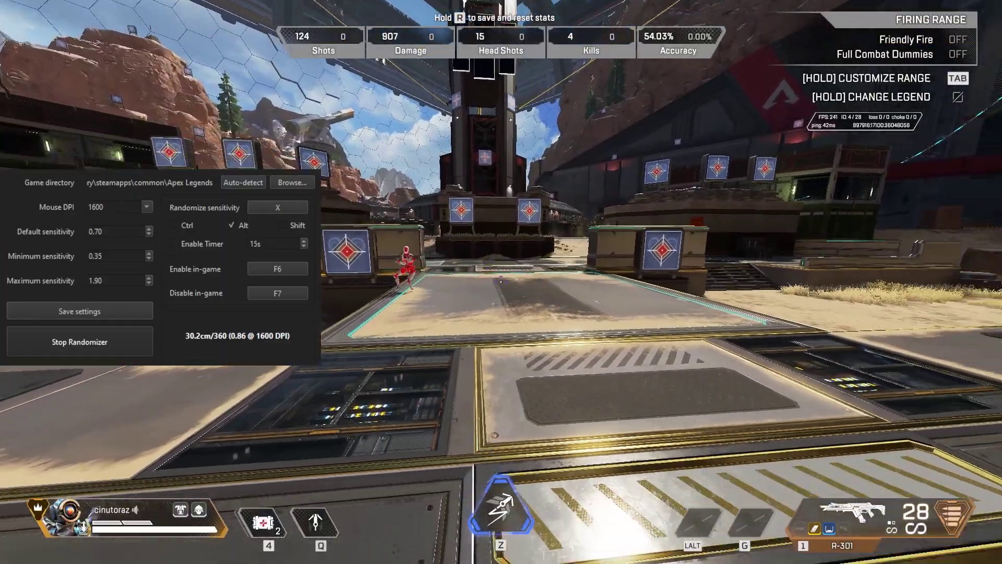
Review the in-game mouse sensitivity setting once more and go back to the firing range
key("Escape")
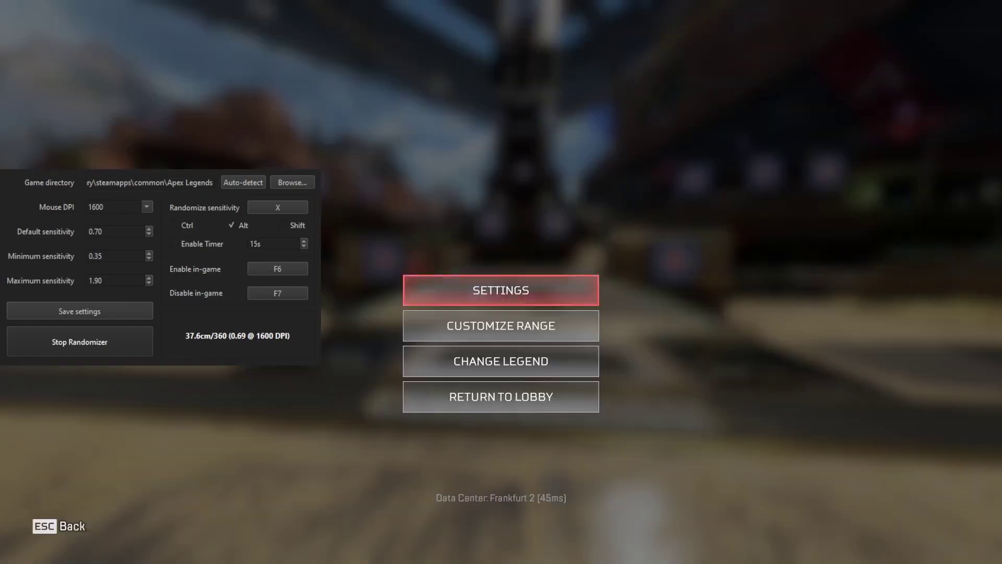
left_click(501, 289)
key("Escape")
Randomize the mouse sensitivity several more times and compare the result with the in-game Mouse Sensitivity setting
key("alt+x")
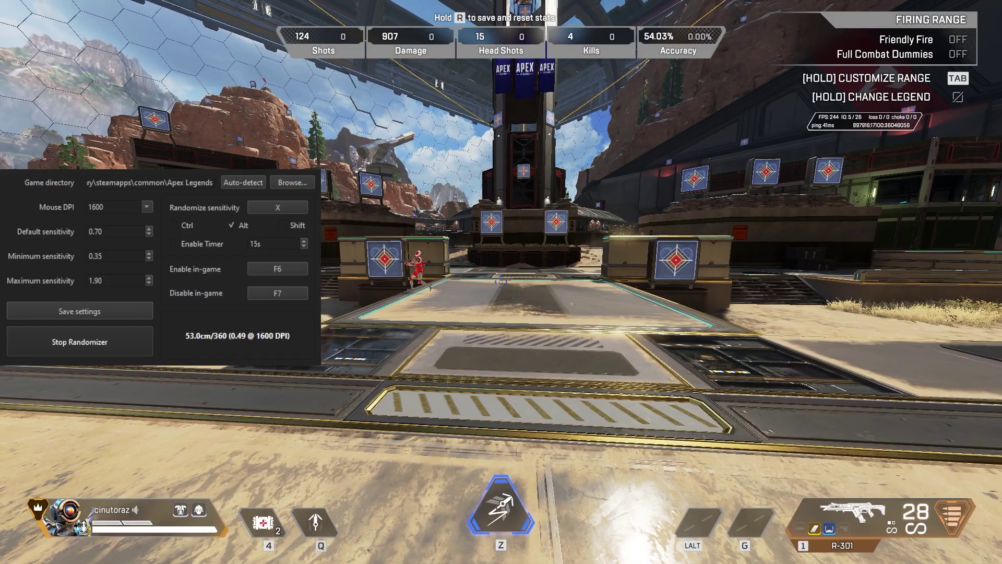
key("alt+x")
key("alt+x")
key("alt+x")
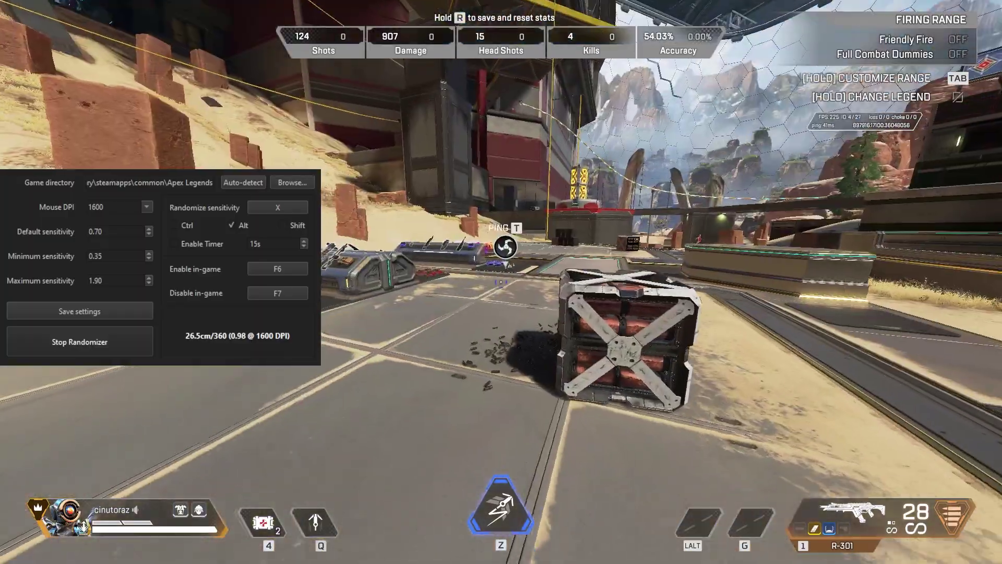
key("Escape")
left_click(502, 289)
key("Escape")
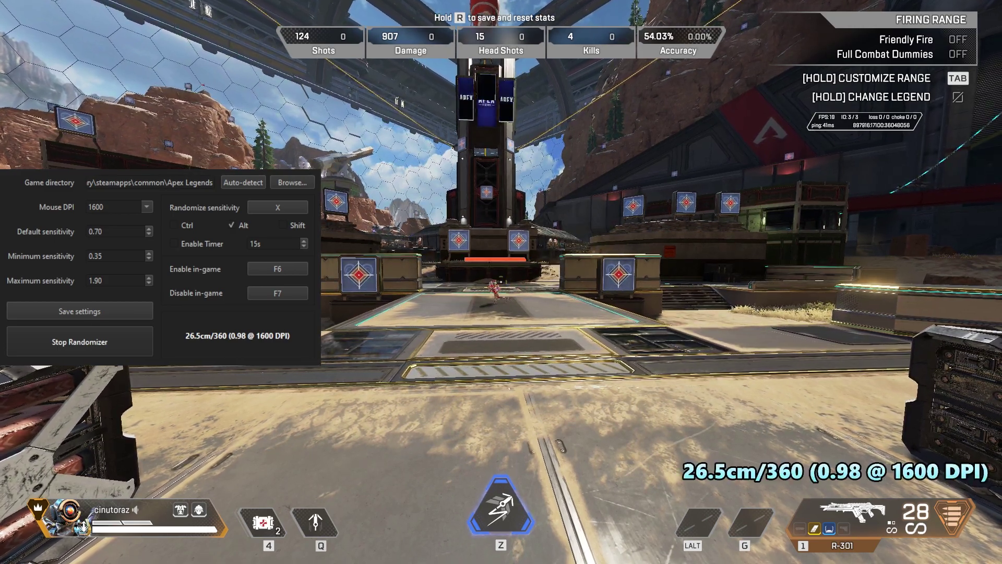
Draw the R-301, randomize the sensitivity again, move to apply it and holster the weapon after testing
key("1")
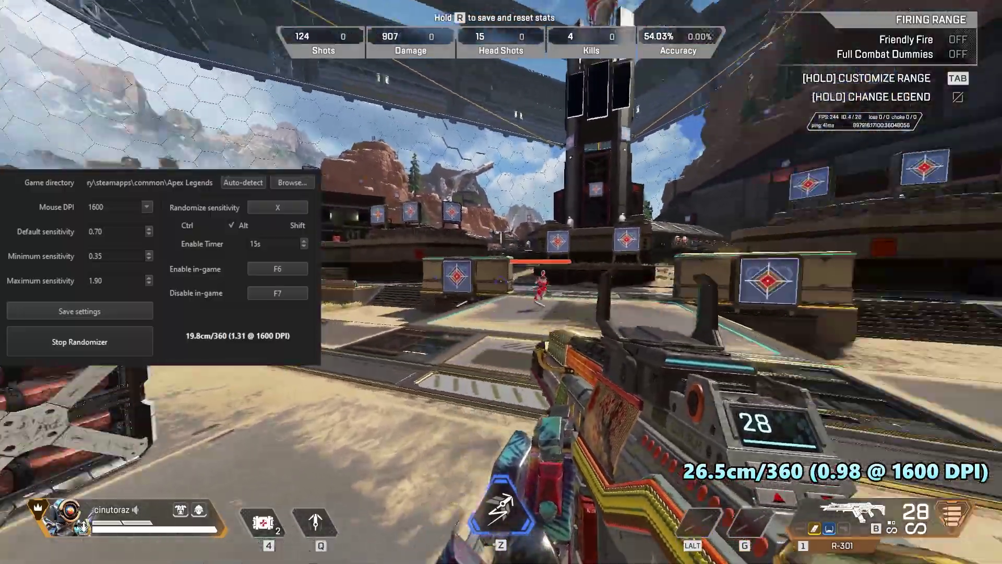
key("alt+x")
key("w")
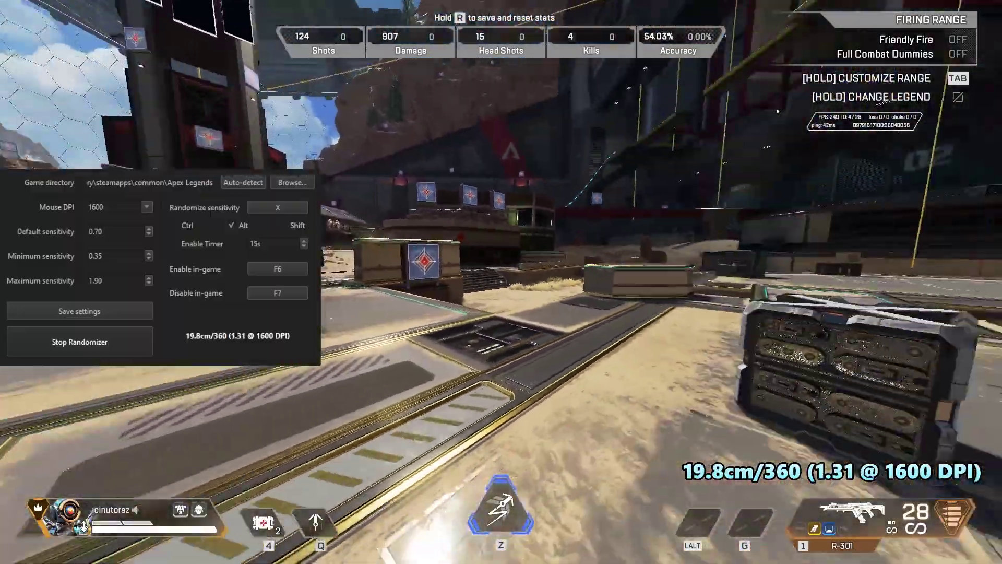
key("s")
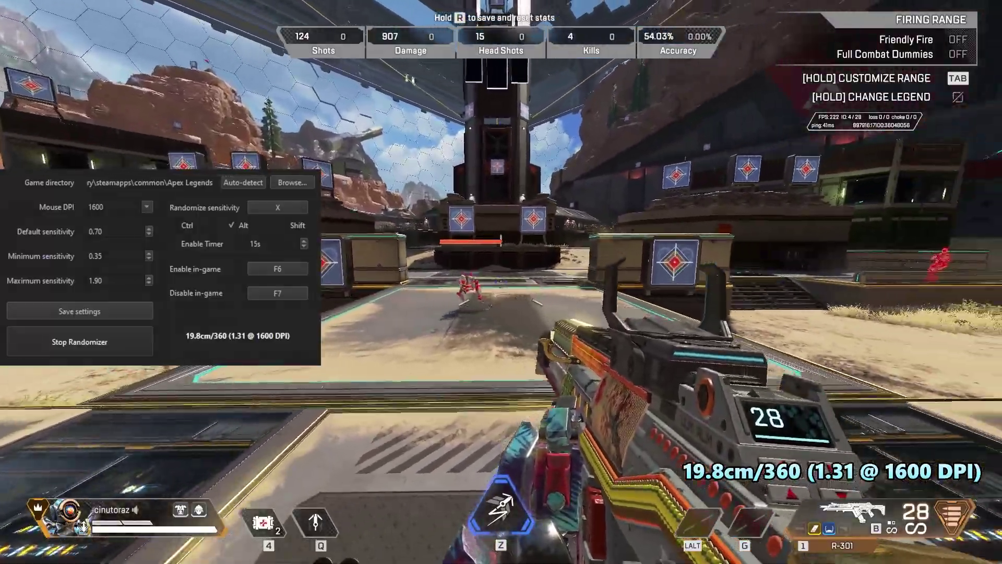
key("3")
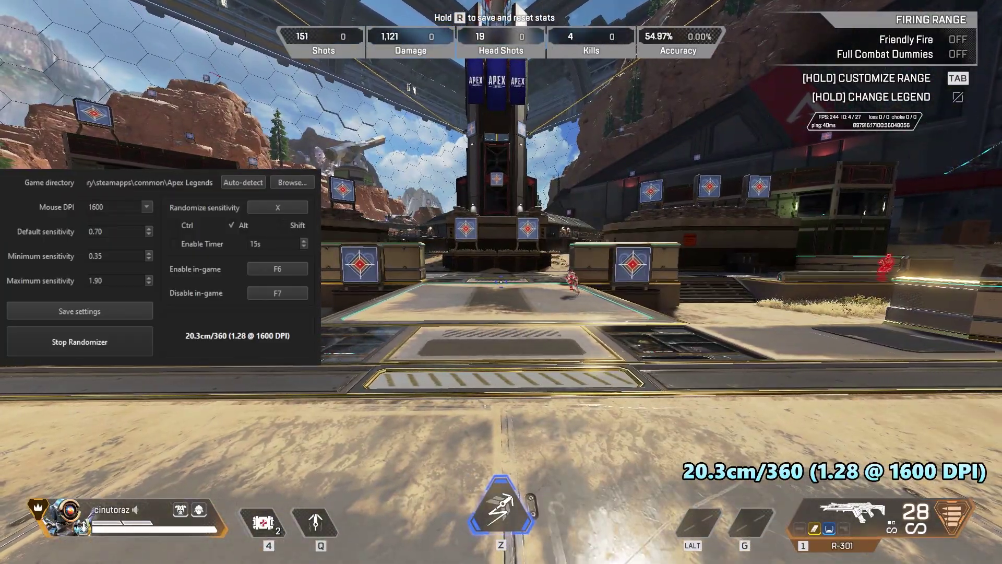
key("w")
key("w")
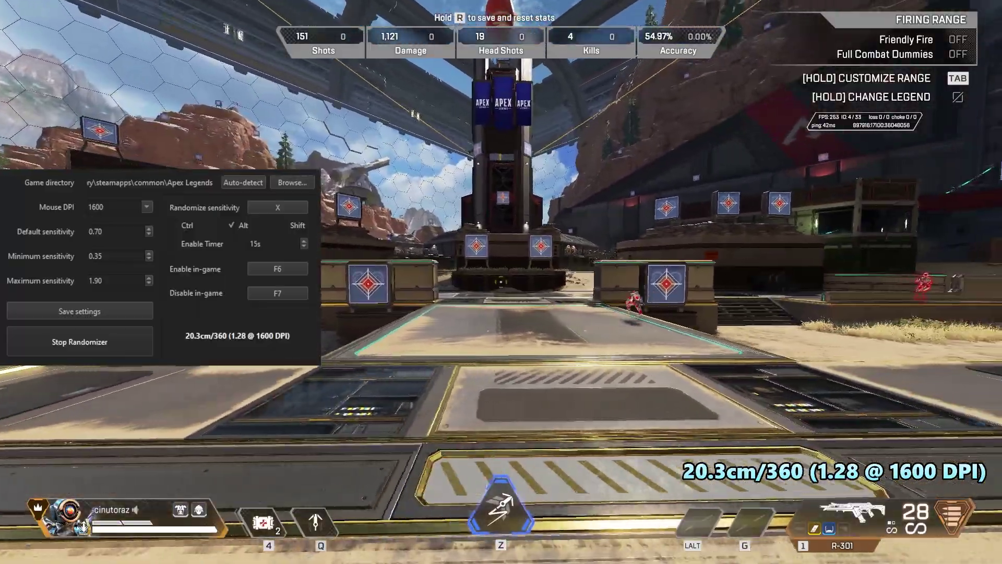
key("w")
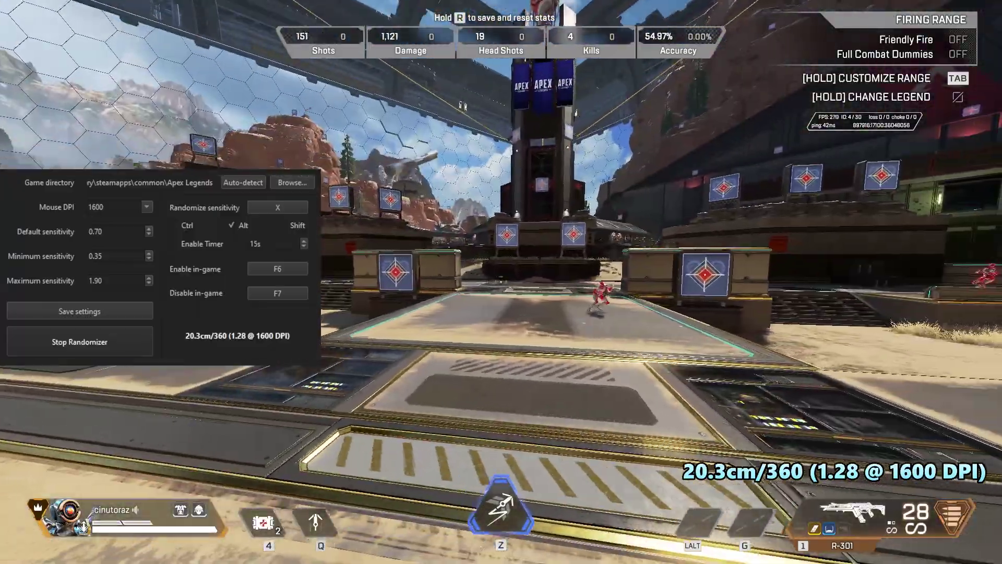
key("s")
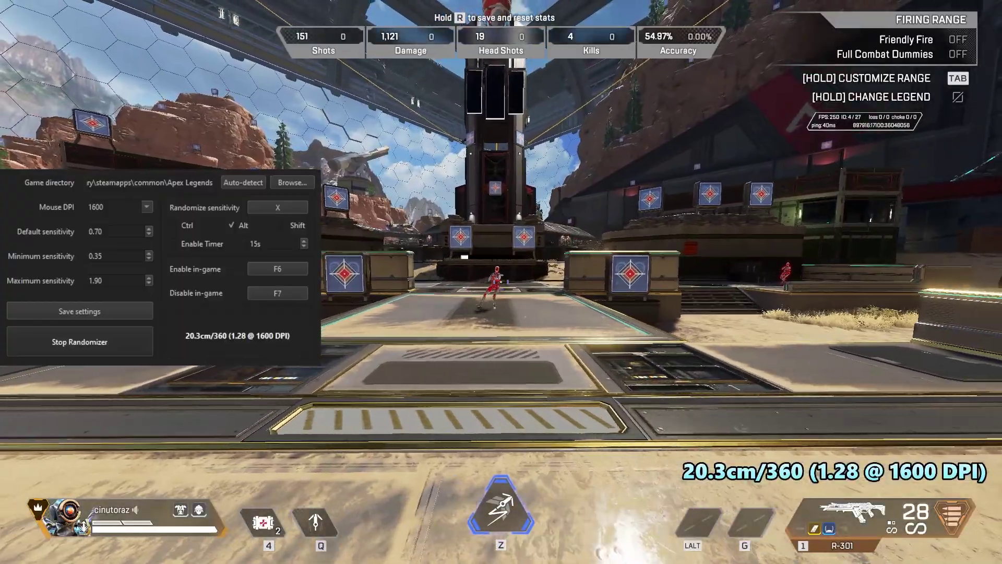
key("w")
key("s")
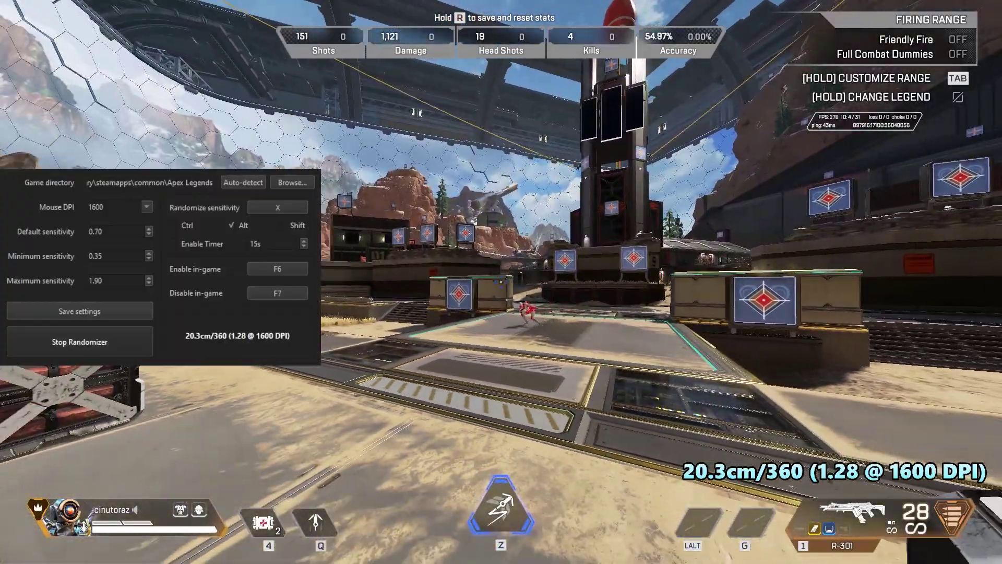
key("w")
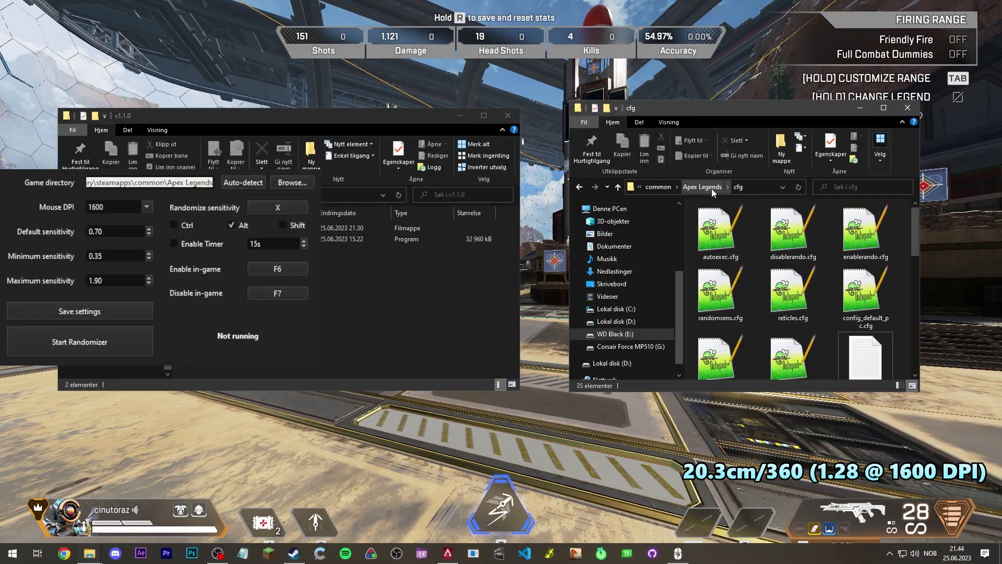
Open the cfg folder inside the Apex Legends game directory and look over the randomizer's config files
left_click(703, 186)
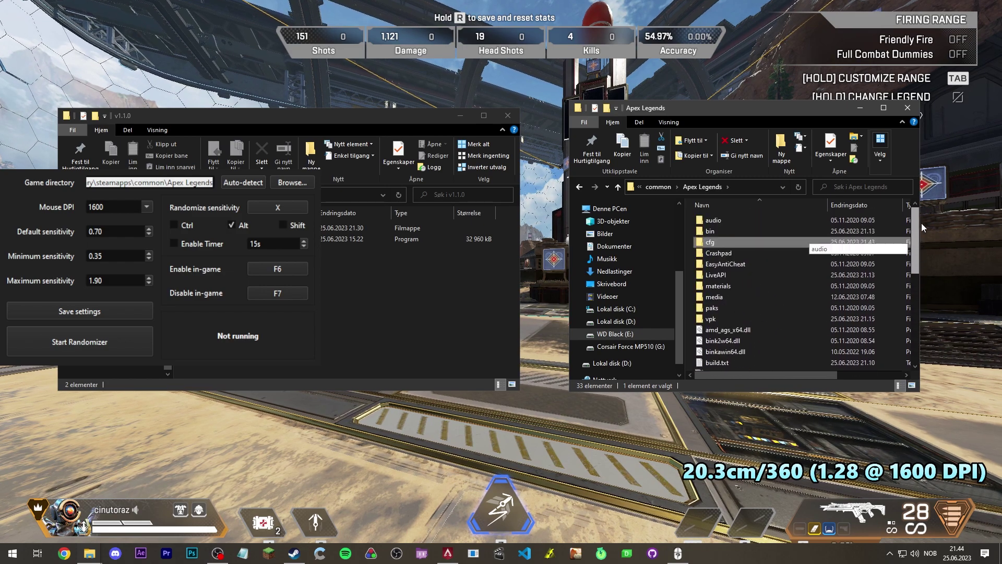
double_click(730, 242)
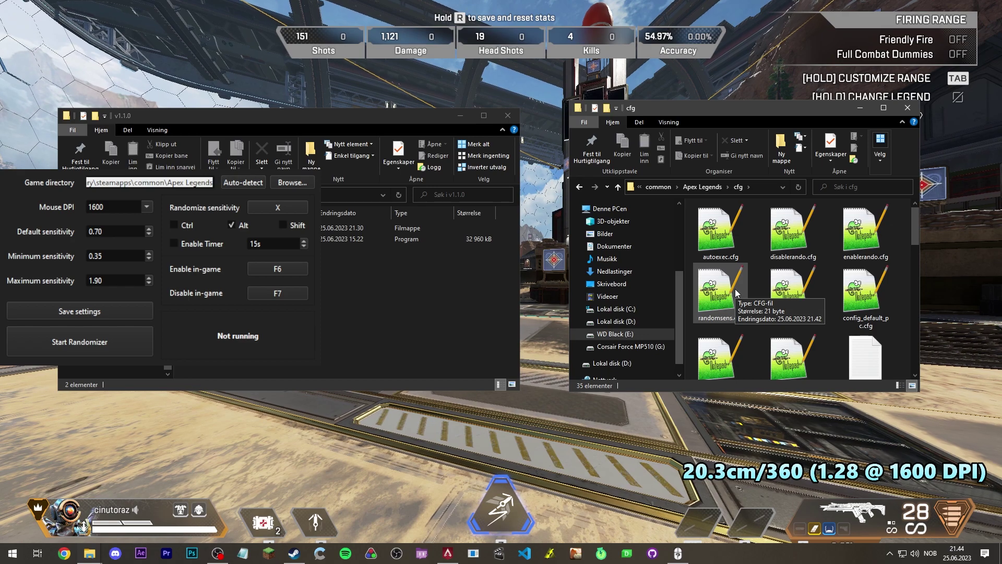
left_click(734, 233)
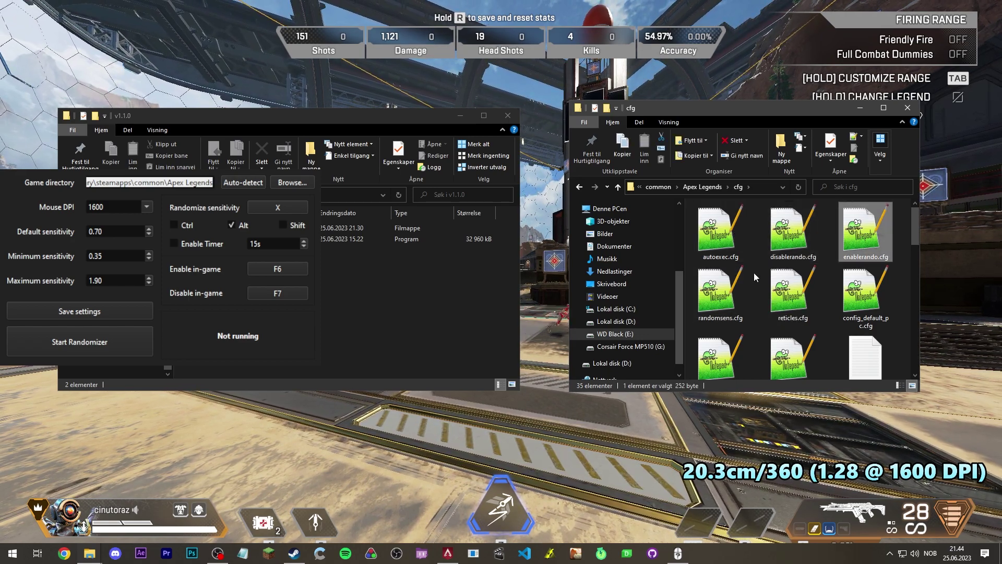
left_click(736, 286)
left_click(761, 282)
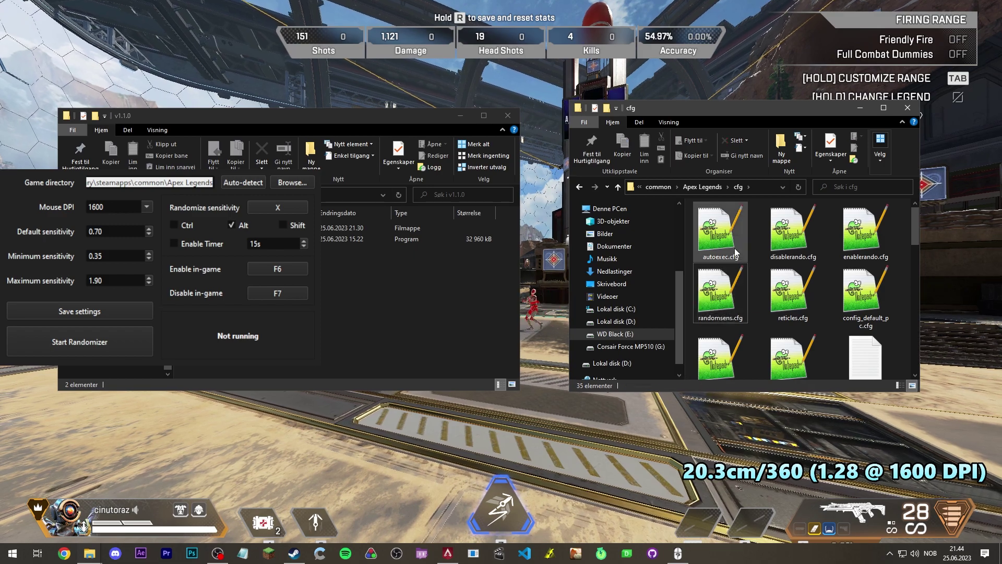
Open autoexec.cfg in Notepad++, examine the F6 bind that executes enablerando, and close the editor
left_click(722, 225)
double_click(722, 225)
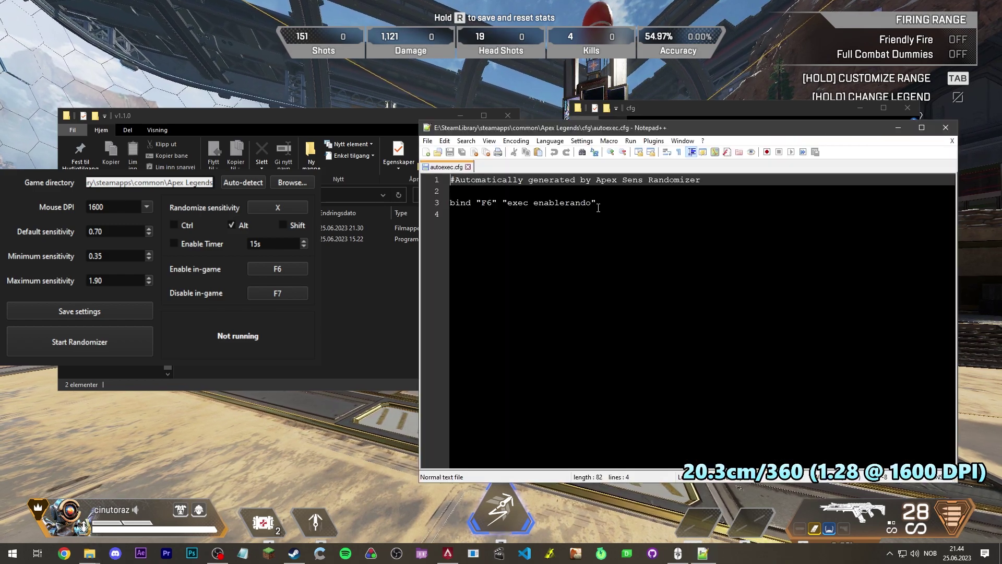
left_click_drag(598, 207, 453, 203)
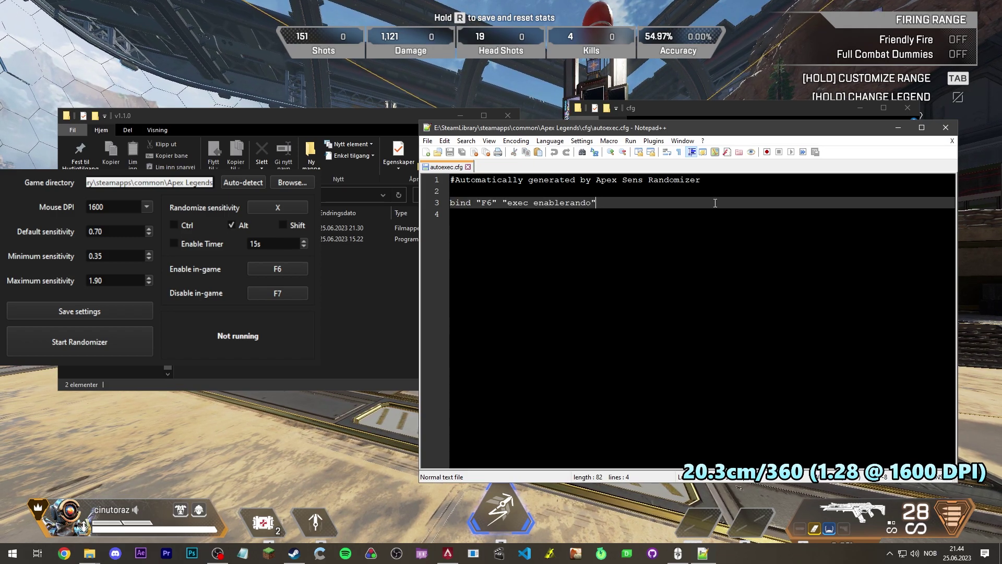
left_click_drag(658, 206, 593, 204)
left_click(501, 205)
left_click(609, 205)
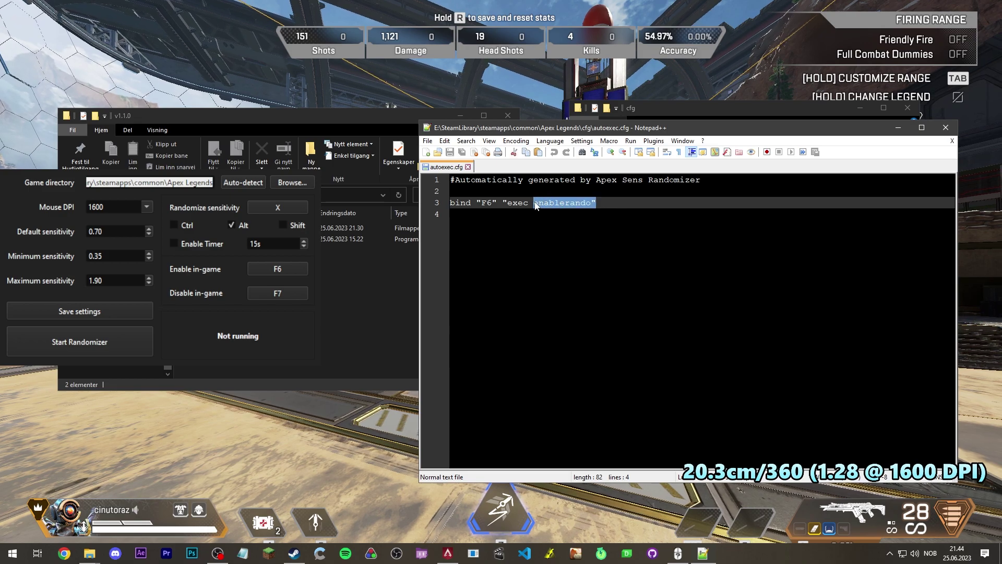
left_click(947, 130)
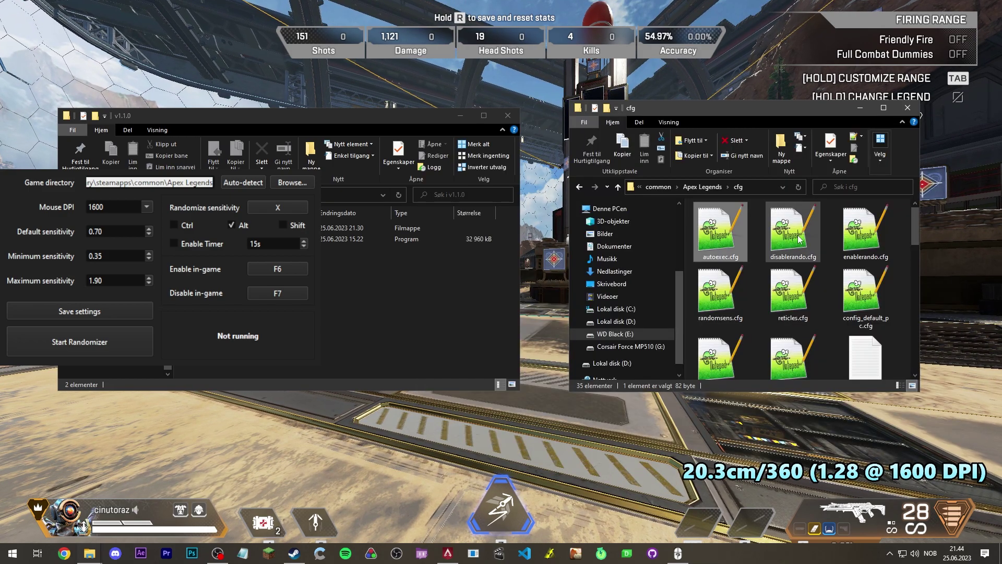
Open enablerando.cfg and examine the movement-key binds that execute randomsens and the F7 bind that disables the randomizer
left_click(861, 242)
double_click(862, 242)
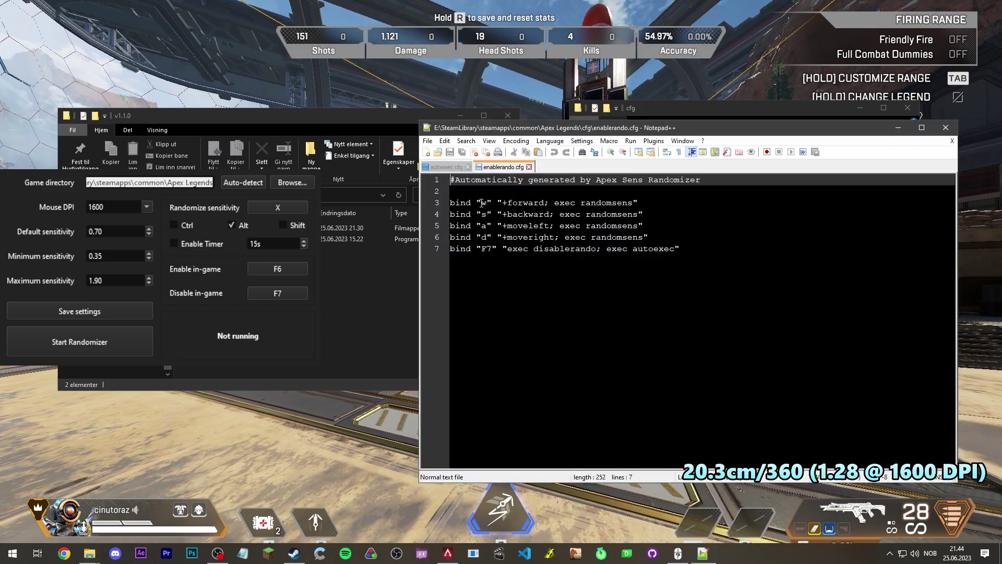
left_click_drag(476, 202, 498, 204)
left_click(520, 240)
left_click(516, 227)
left_click(576, 210)
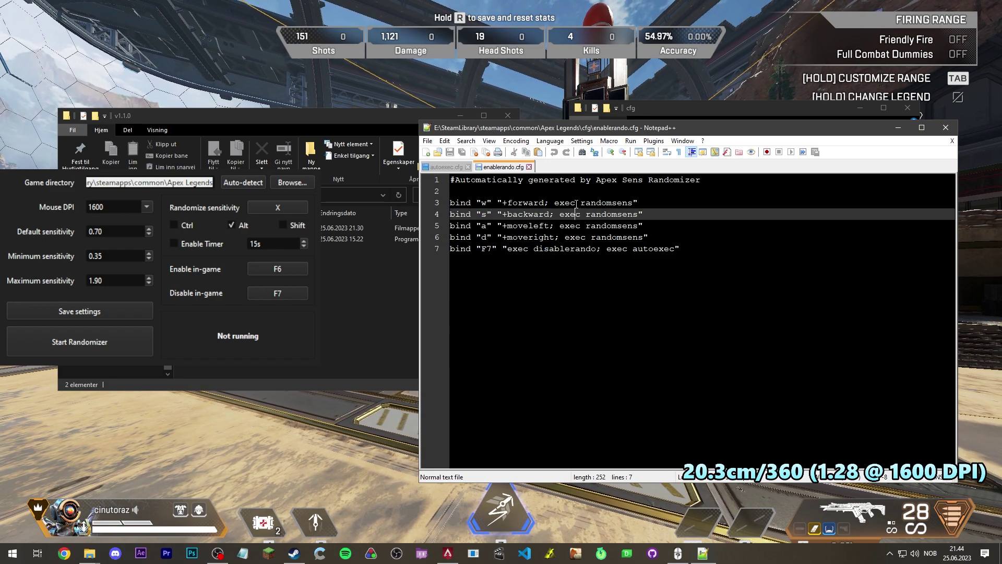
left_click_drag(554, 203, 633, 204)
left_click(633, 205)
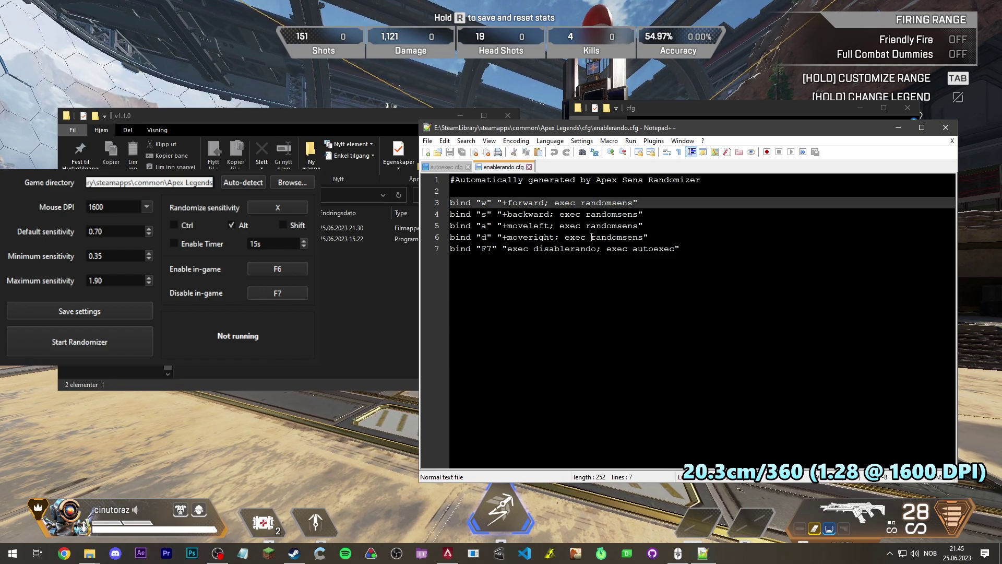
left_click_drag(680, 249, 455, 249)
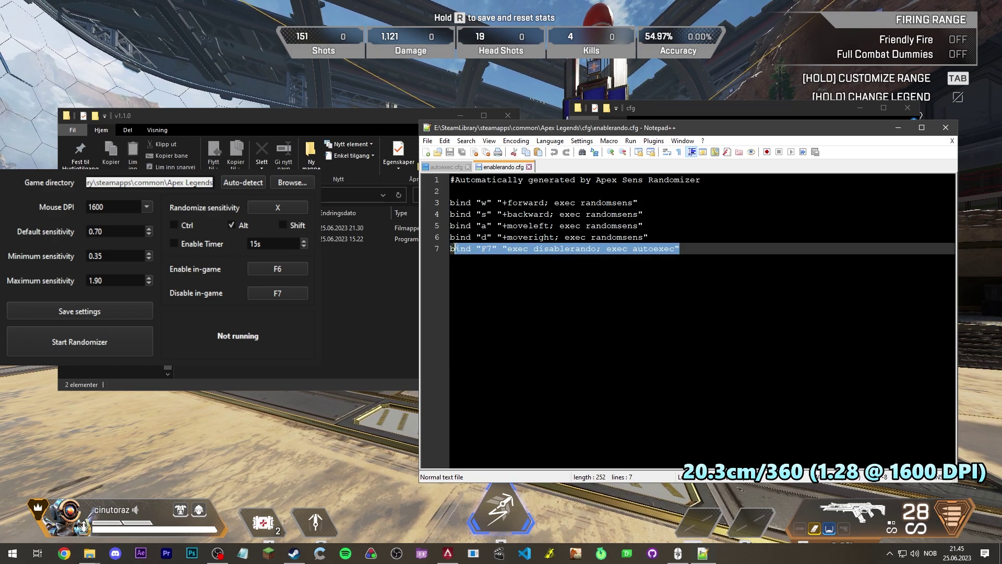
Open randomsens.cfg from the cfg folder in Notepad++ and examine its mouse_sensitivity line
left_click(526, 250)
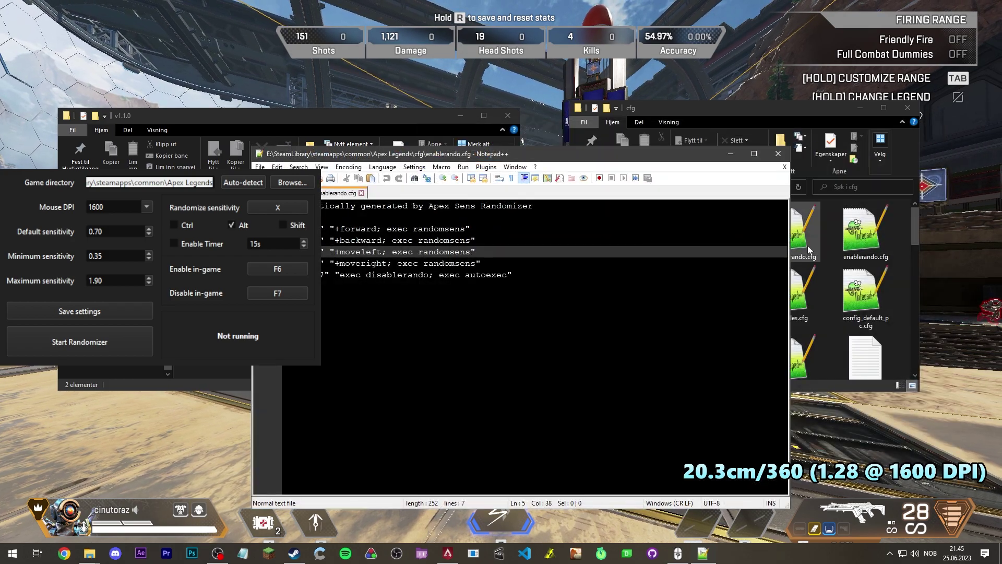
left_click(834, 250)
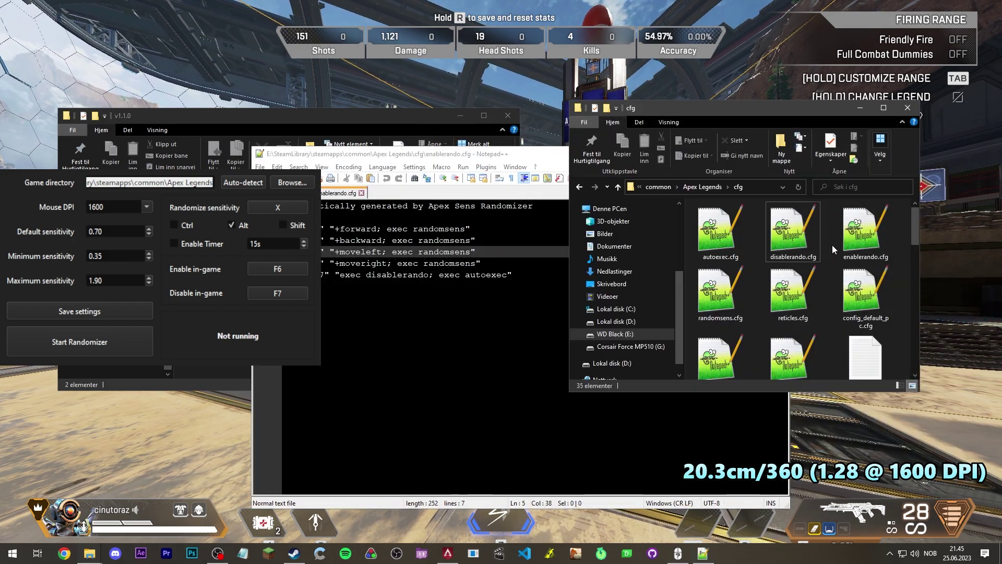
double_click(721, 292)
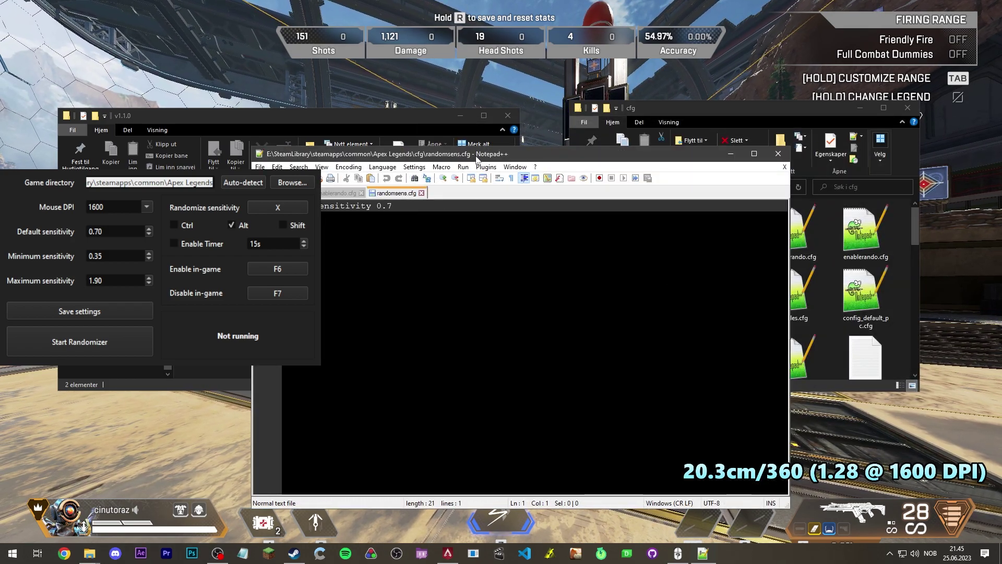
left_click_drag(477, 158, 541, 154)
key("ctrl+a")
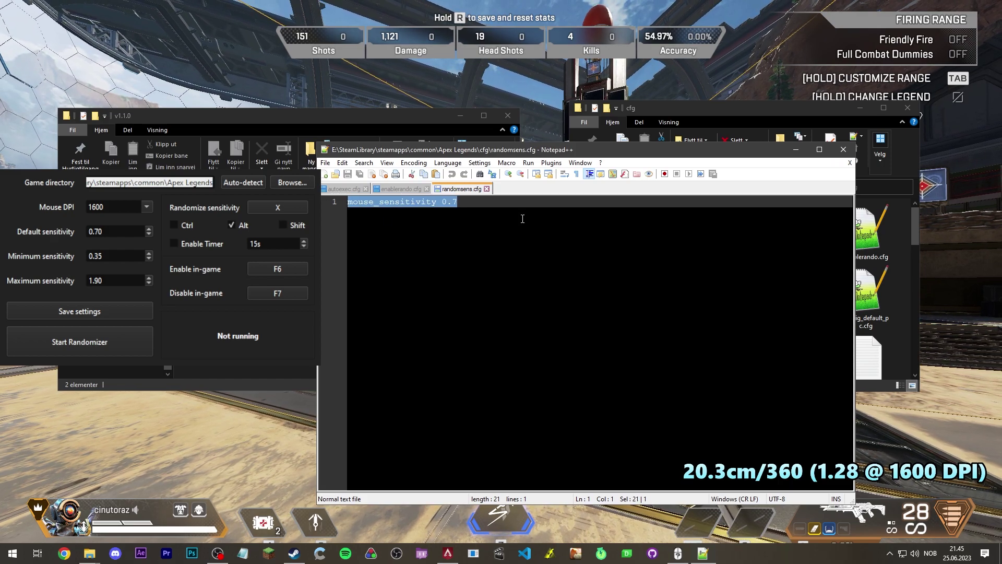
left_click(479, 203)
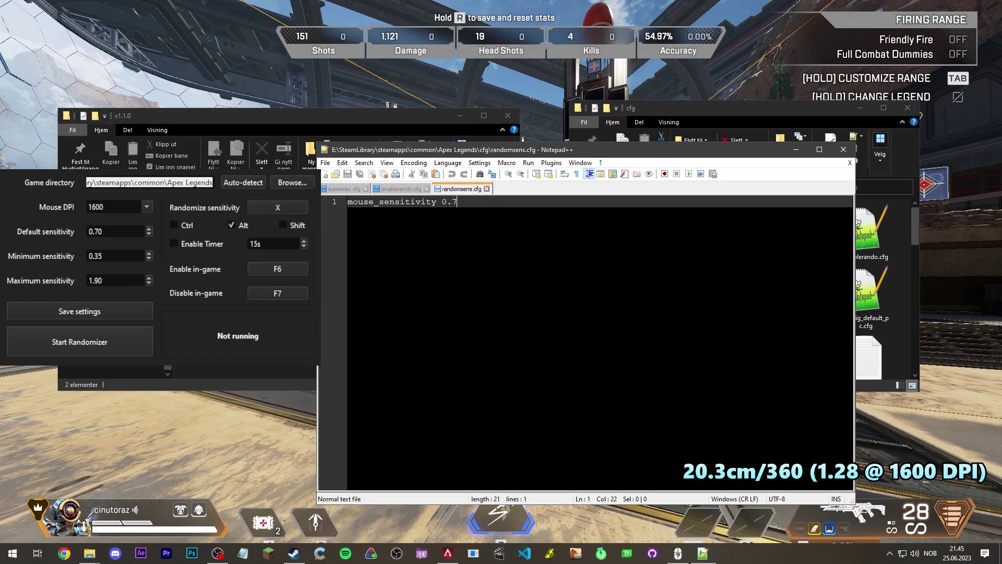
Start the randomizer, randomize the sensitivity once and reload the modified config files in Notepad++
left_click(98, 349)
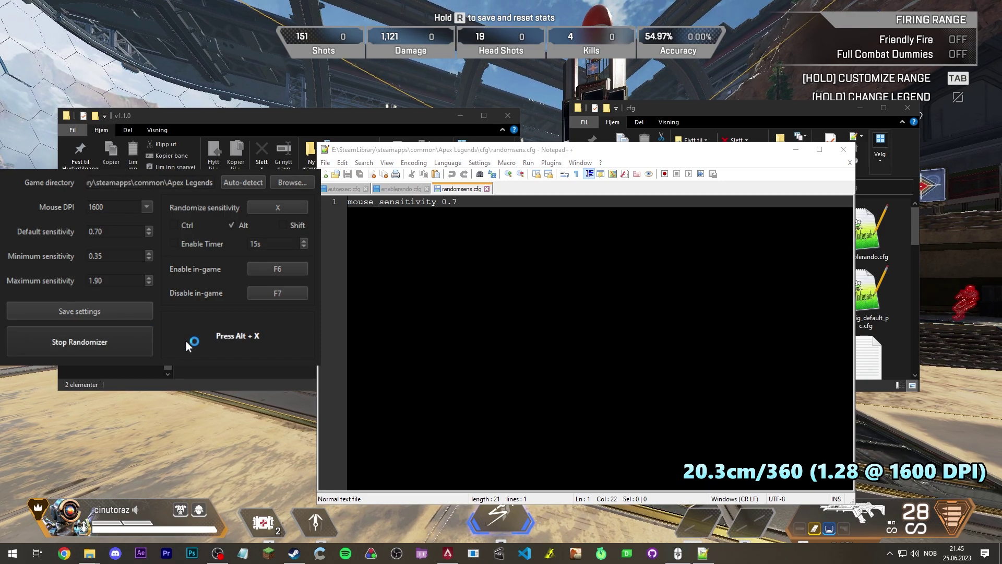
key("alt+x")
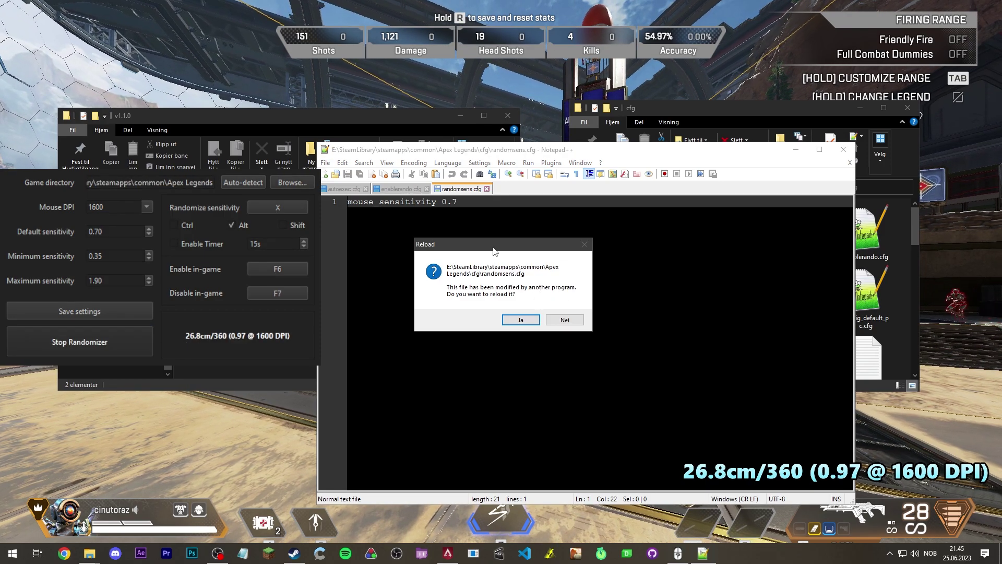
left_click(521, 320)
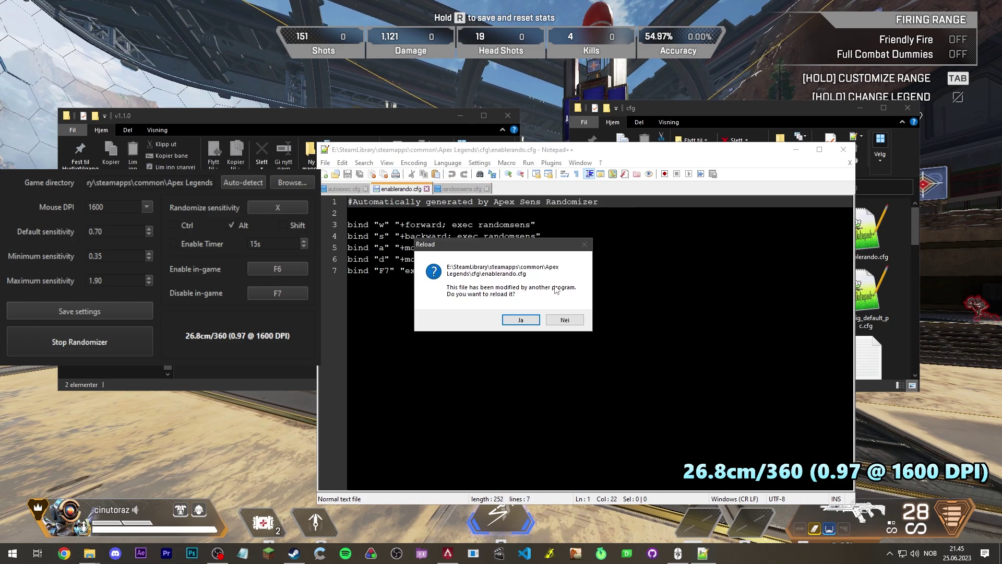
left_click(520, 319)
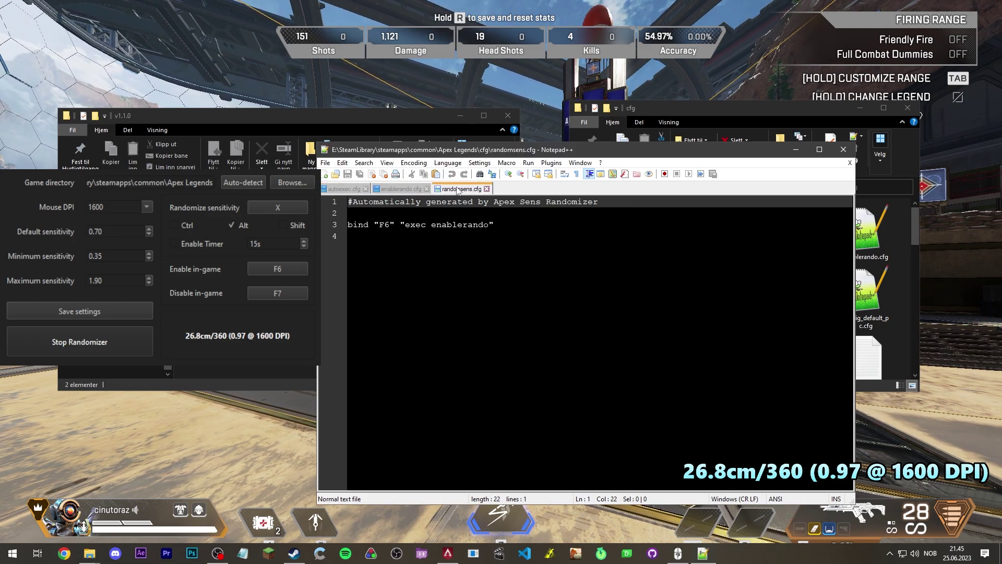
left_click(480, 204)
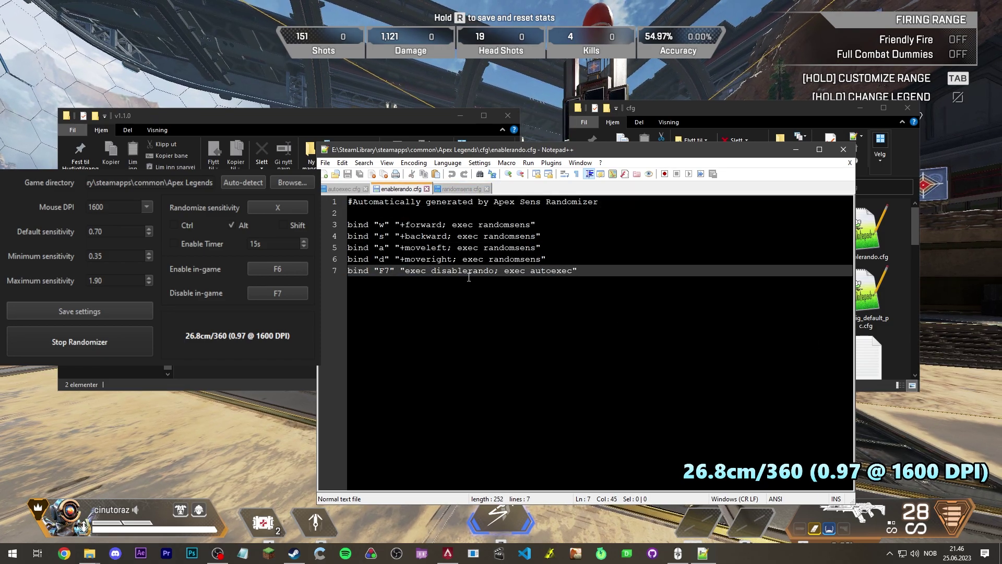
Open disablerando.cfg from the cfg folder and compare its movement-key binds with the randomsens binds in enablerando.cfg
left_click(685, 111)
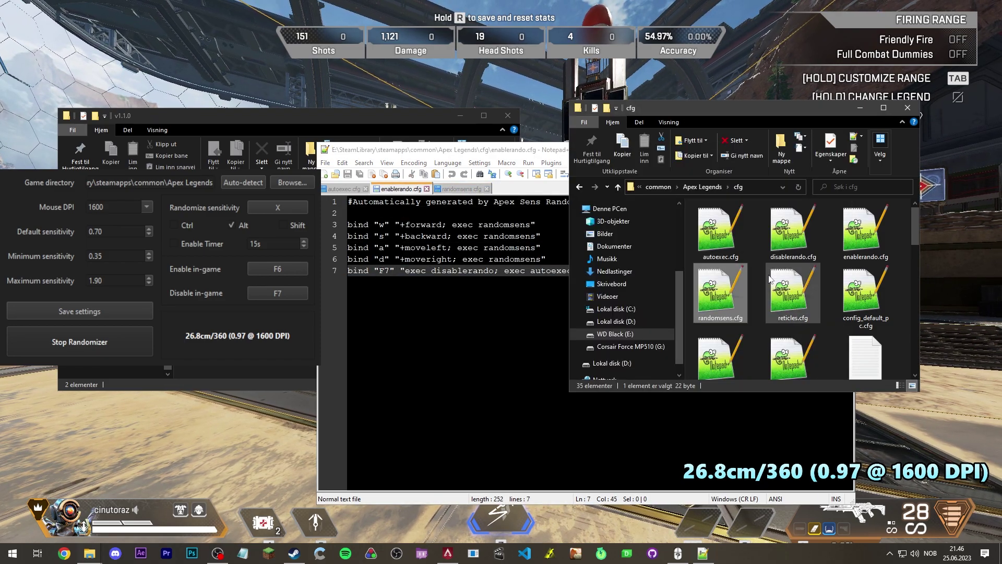
double_click(797, 239)
left_click(497, 303)
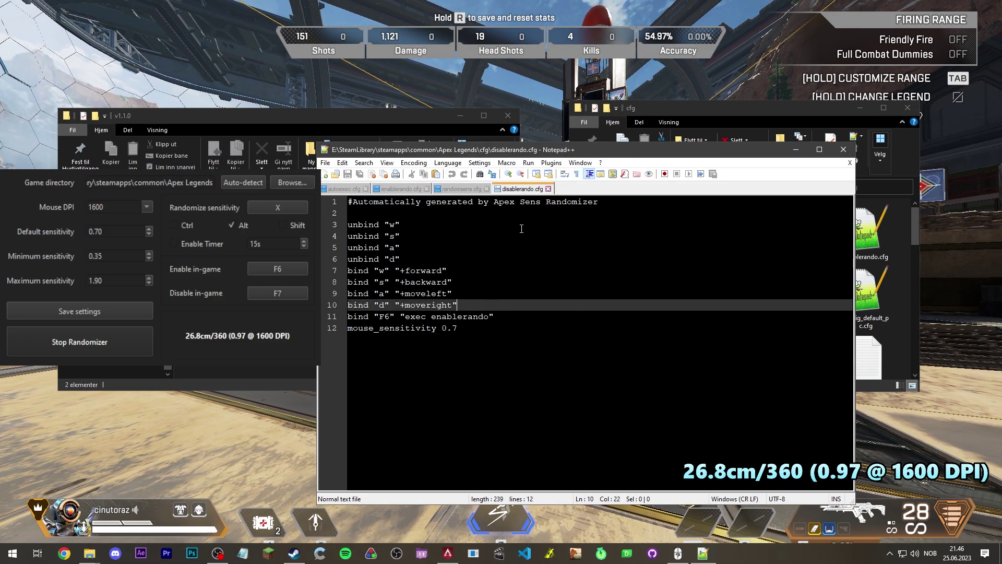
left_click(402, 189)
left_click_drag(546, 259, 480, 259)
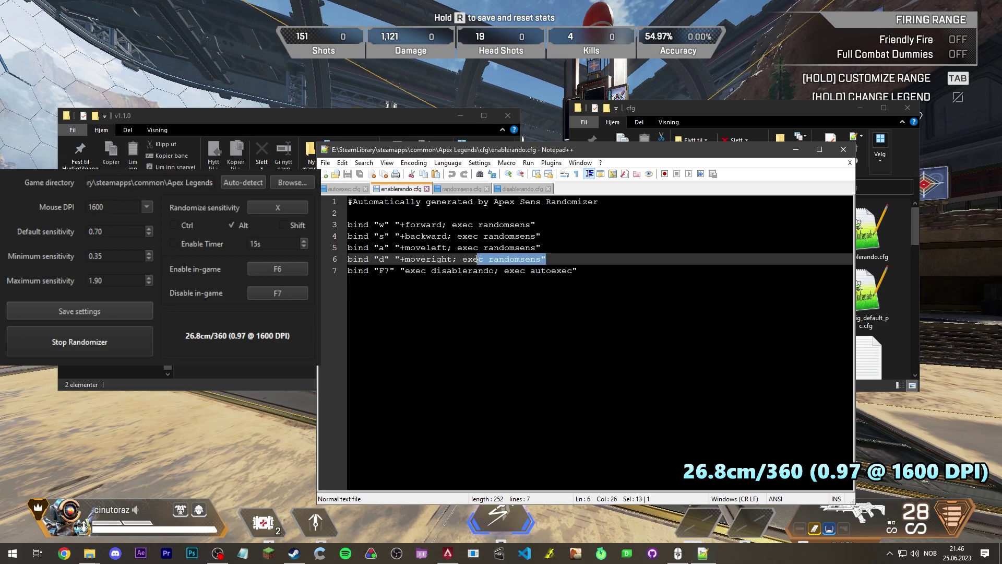
left_click(563, 246)
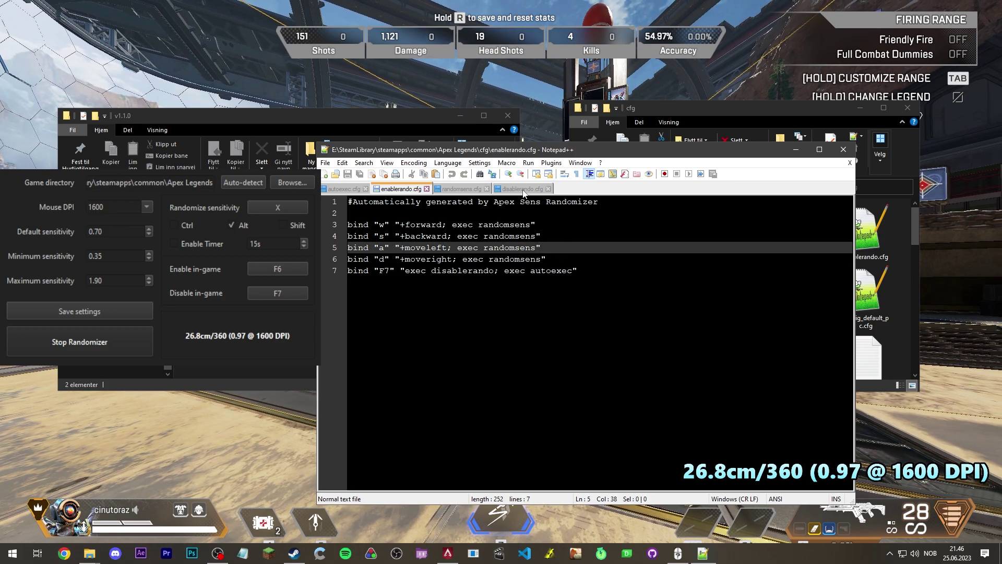
Examine the mouse_sensitivity line and the F6 enablerando bind in disablerando.cfg, and revisit autoexec.cfg
left_click(523, 189)
left_click_drag(477, 329, 353, 329)
left_click(426, 328)
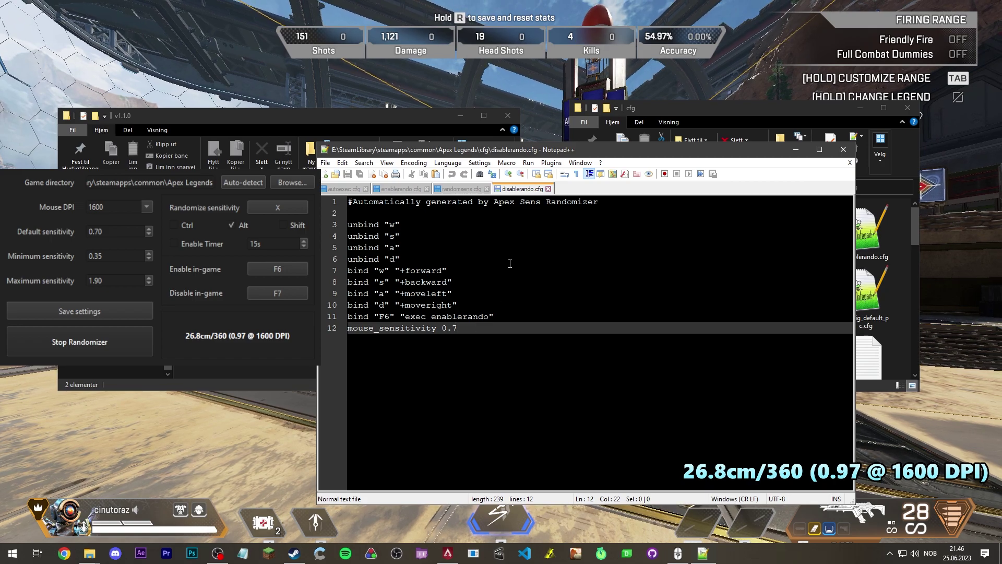
left_click(534, 316)
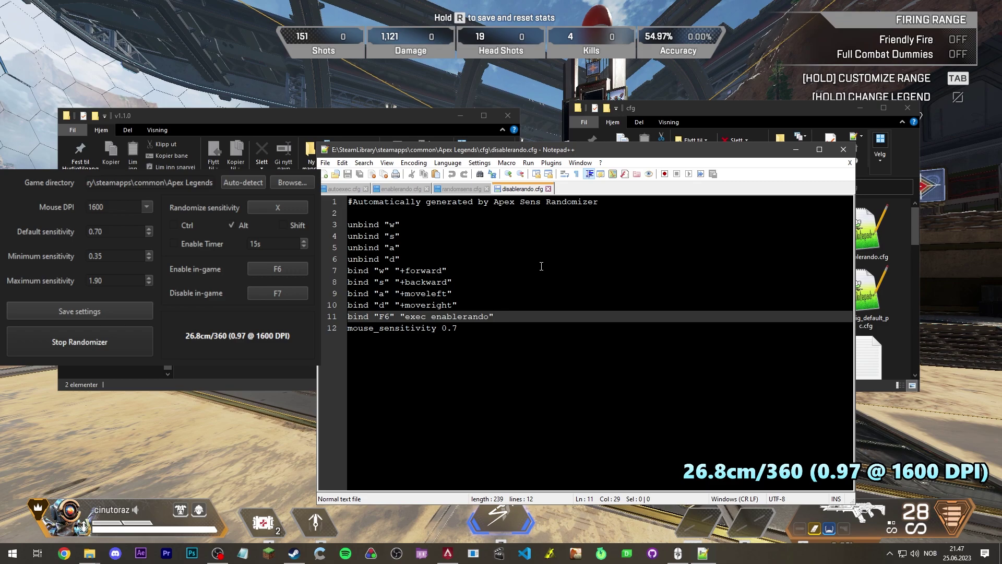
left_click(520, 277)
left_click(543, 305)
left_click(559, 320)
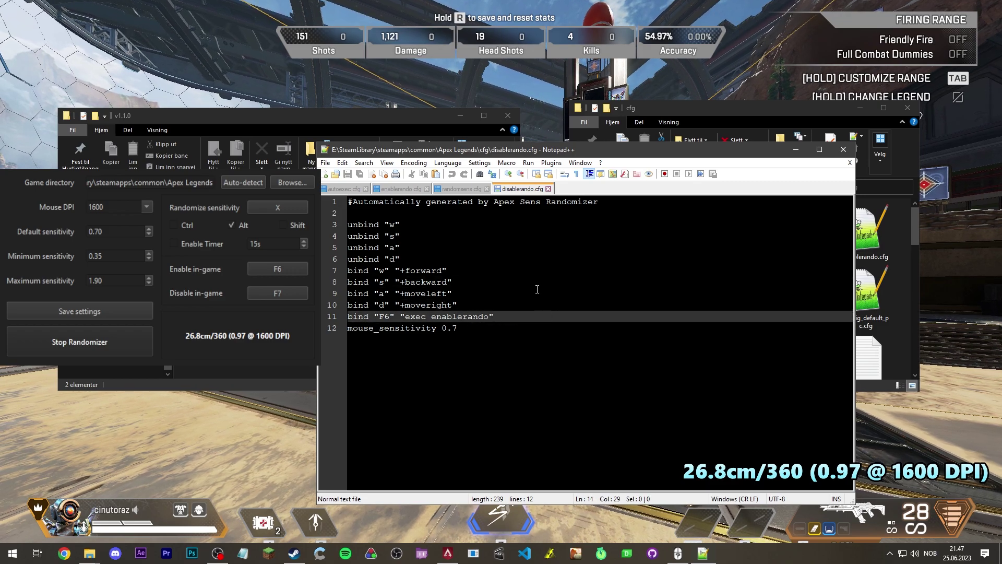
left_click(343, 188)
left_click(521, 227)
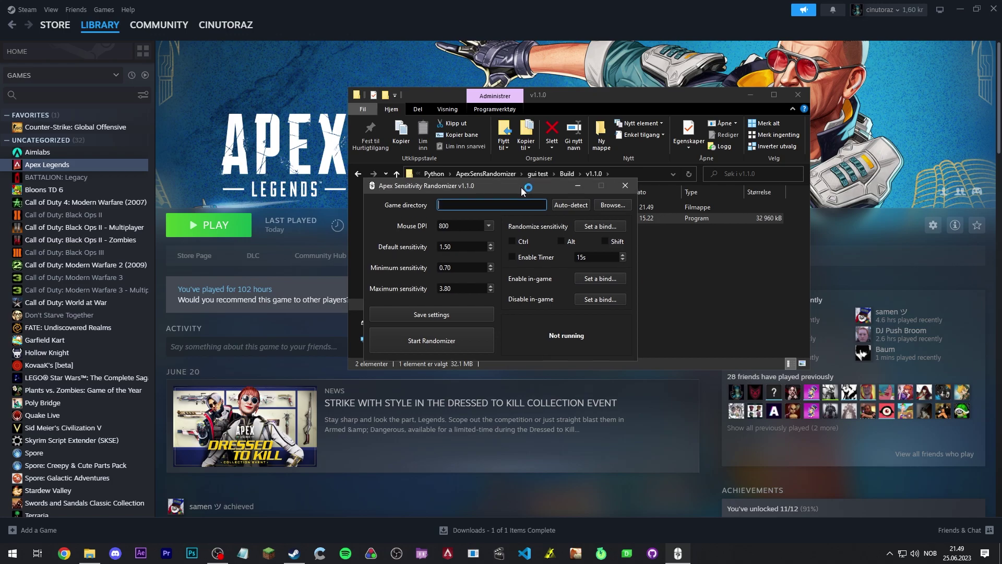
Move the randomizer window clear of the file list and auto-detect the Apex Legends game directory
left_click_drag(514, 179, 248, 249)
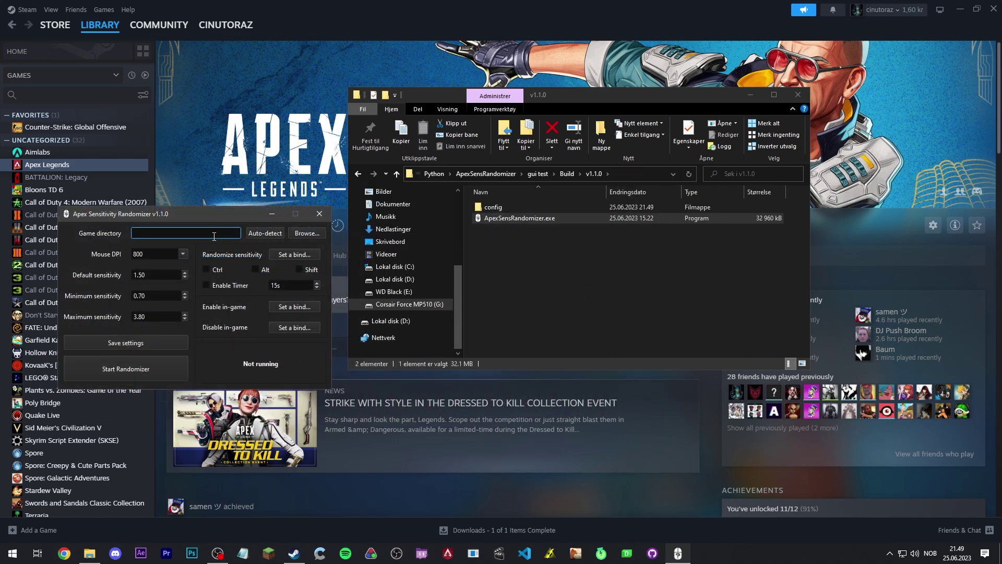
left_click(259, 234)
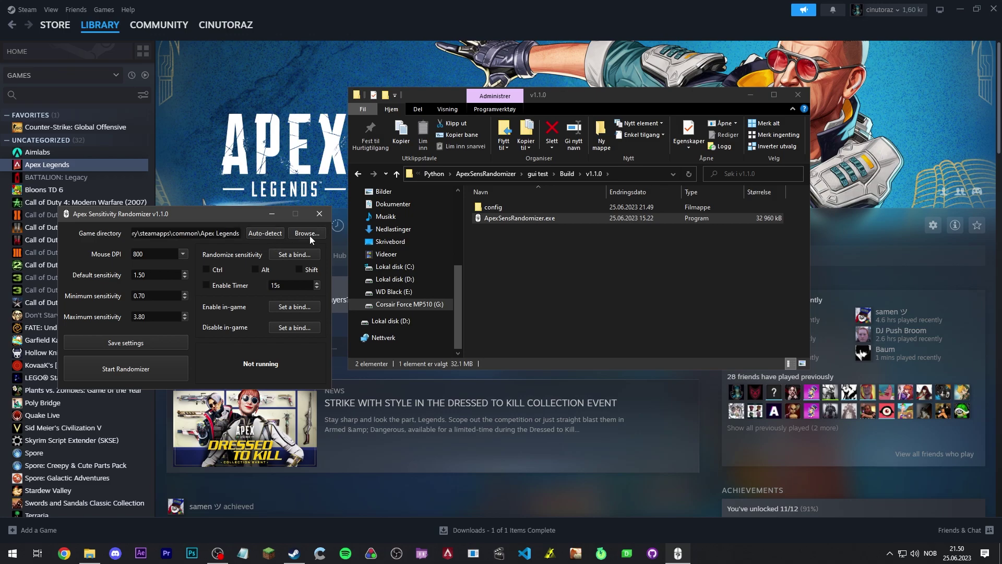
Copy the Apex Legends install folder path, found through the game's Steam properties, into the randomizer's Game directory
right_click(66, 166)
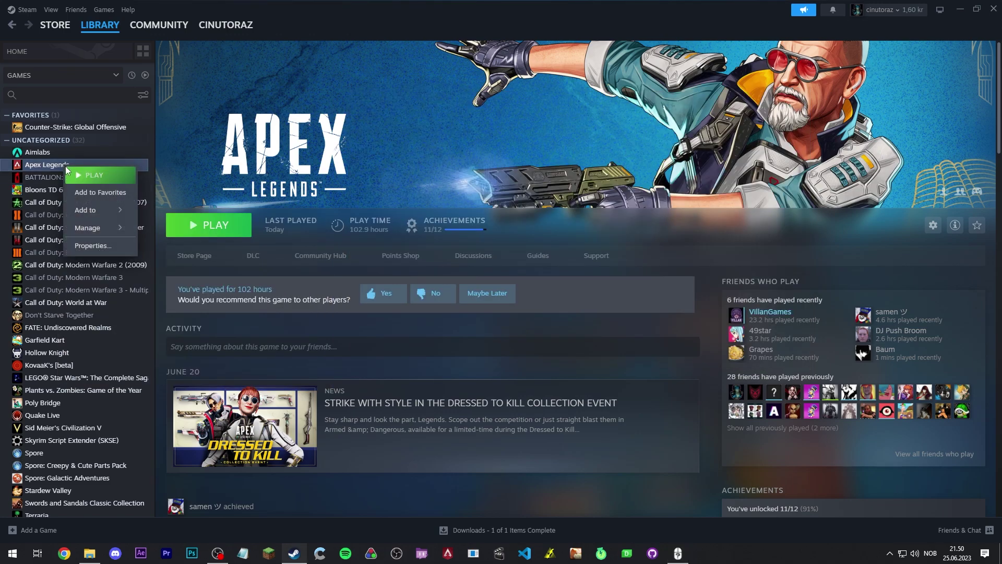
left_click(119, 250)
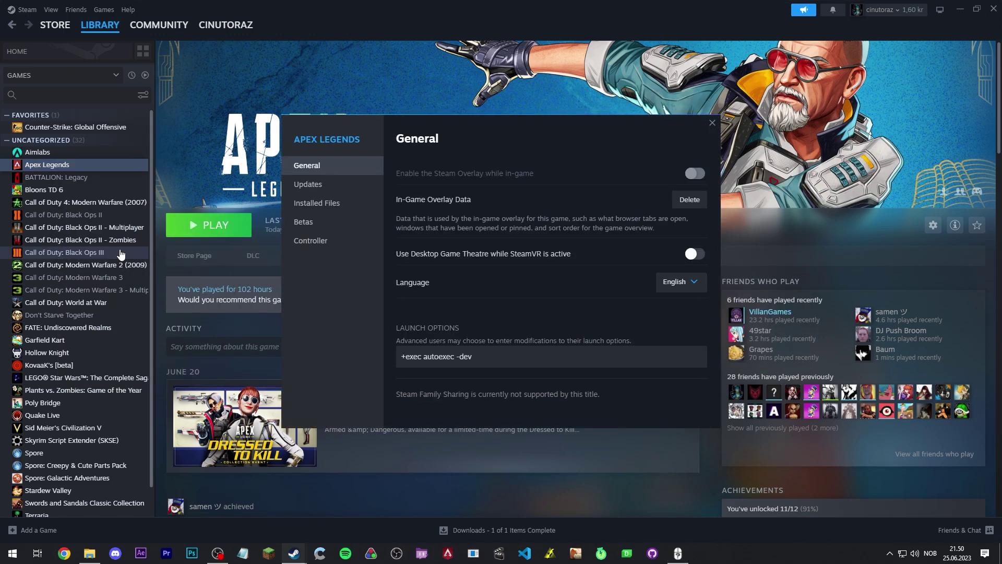
left_click(342, 206)
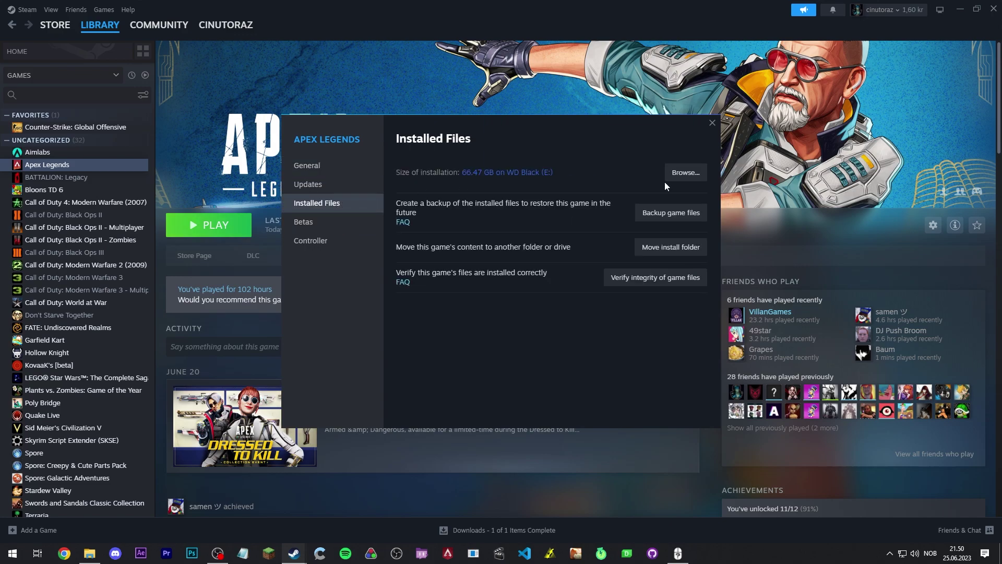
left_click(685, 178)
left_click(631, 189)
key("ctrl+c")
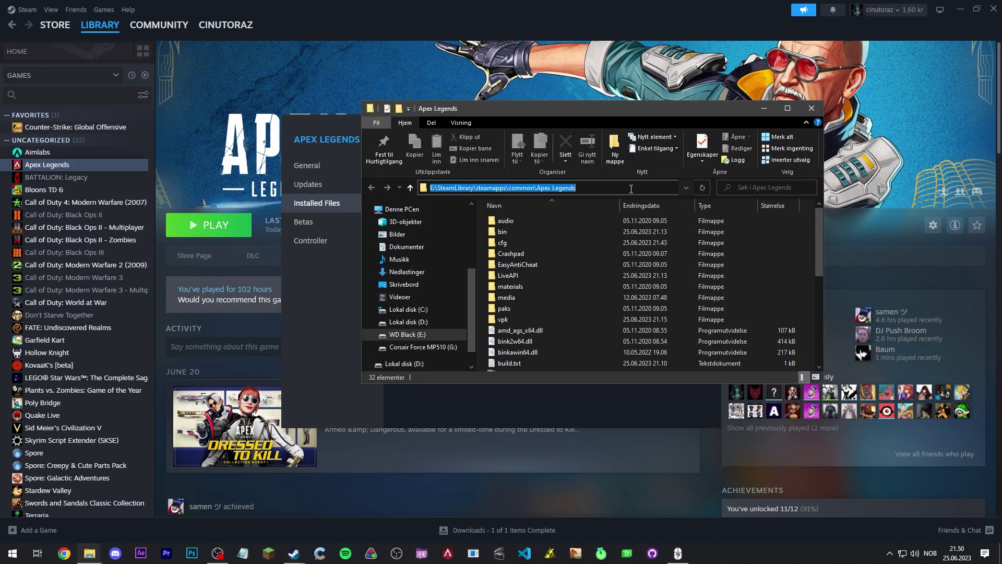
left_click(678, 554)
triple_click(226, 234)
key("ctrl+v")
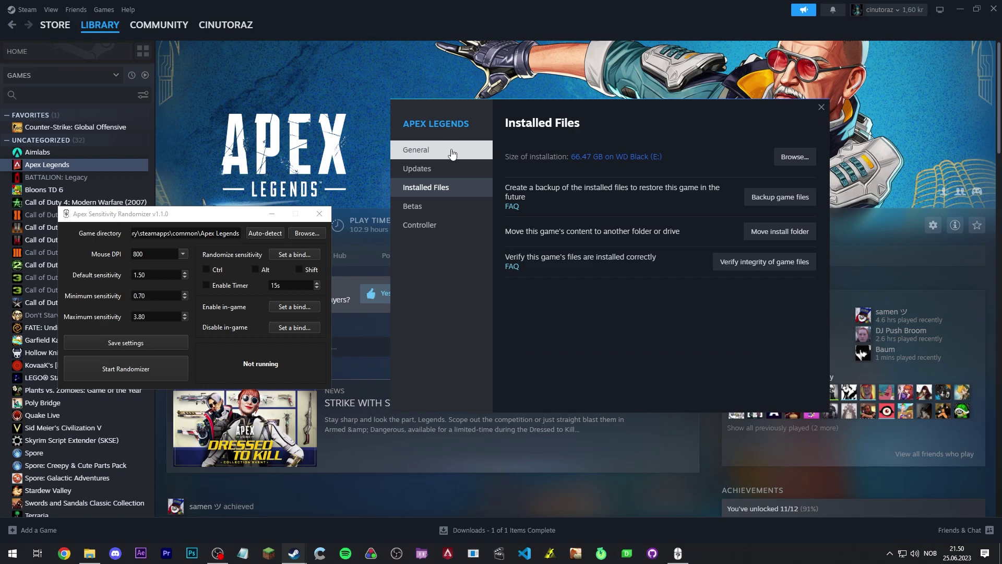
Show the general Steam properties of Apex Legends and examine the +exec autoexec launch option
left_click(452, 152)
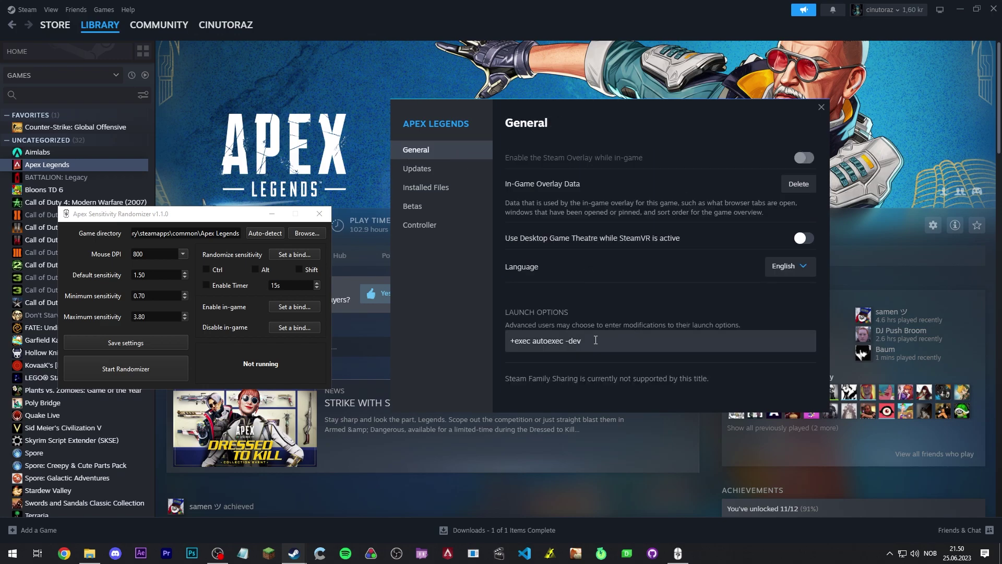
left_click_drag(564, 343, 514, 341)
left_click(648, 347)
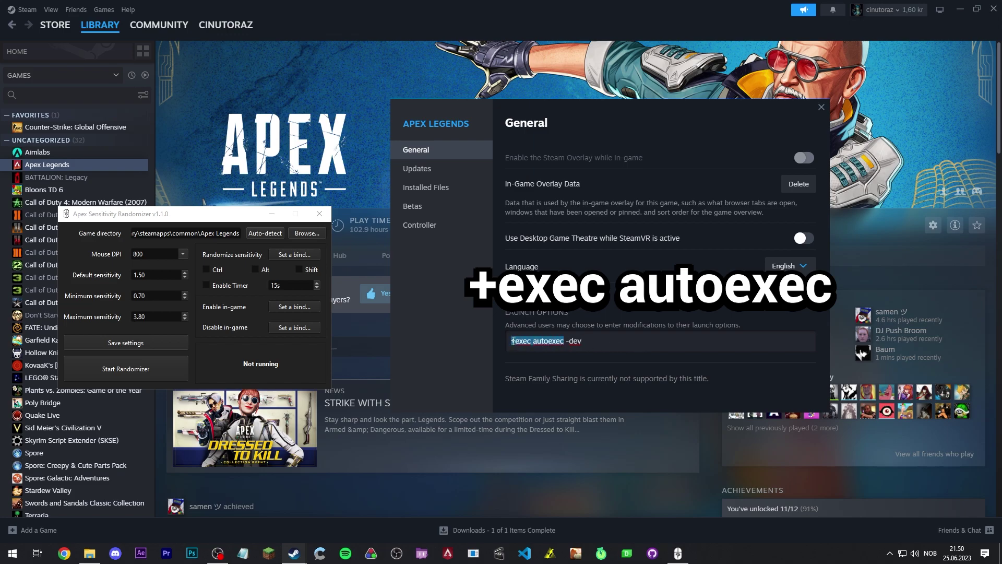
Set the randomizer's default sensitivity to 0.70, minimum sensitivity to 0.35 and maximum sensitivity to 1.90
left_click_drag(216, 216, 224, 211)
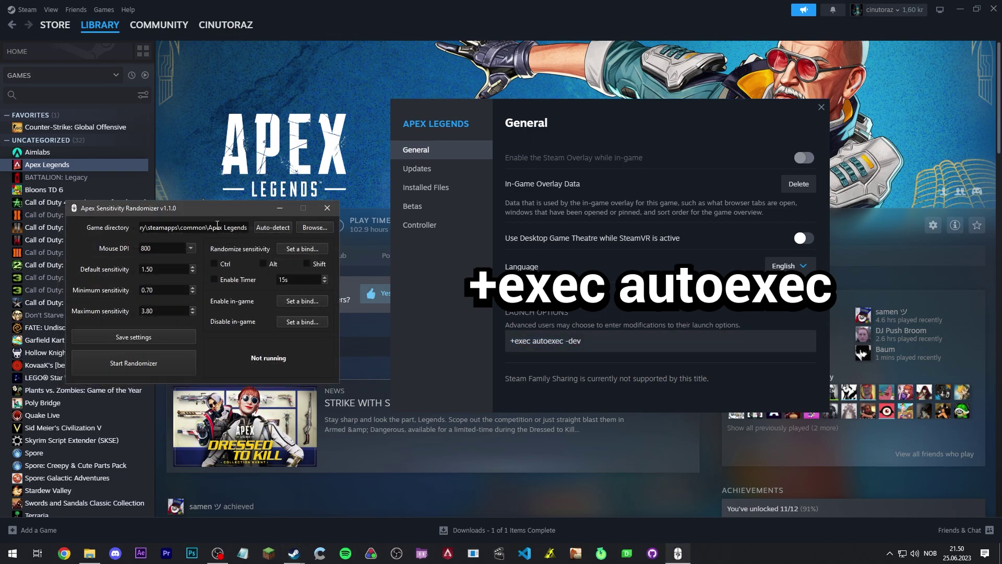
left_click_drag(156, 270, 96, 267)
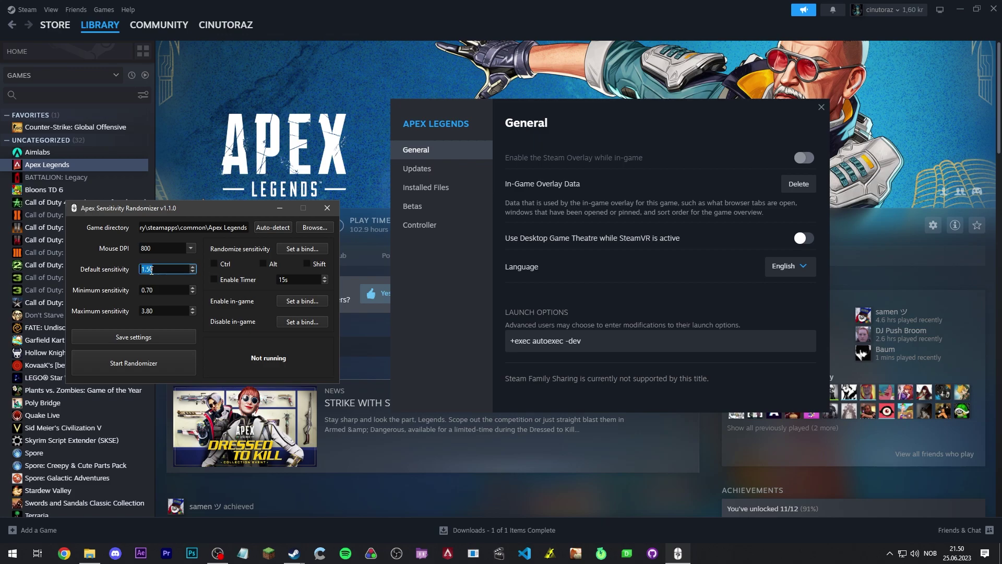
type("0.7")
key("Tab")
type("0.35")
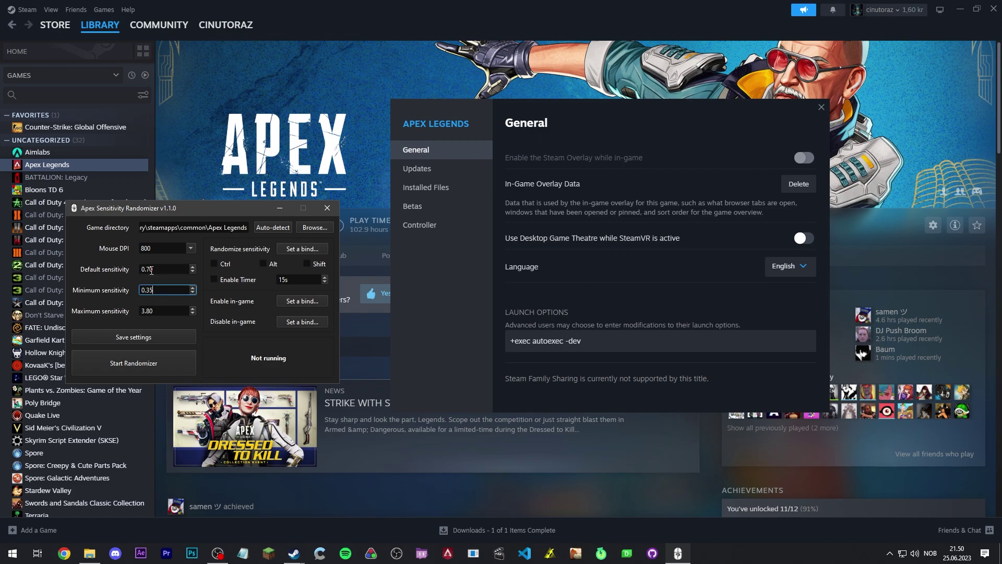
key("Tab")
type("1.9")
Set the randomizer's mouse DPI to 1600
left_click(190, 248)
left_click(180, 276)
left_click(191, 249)
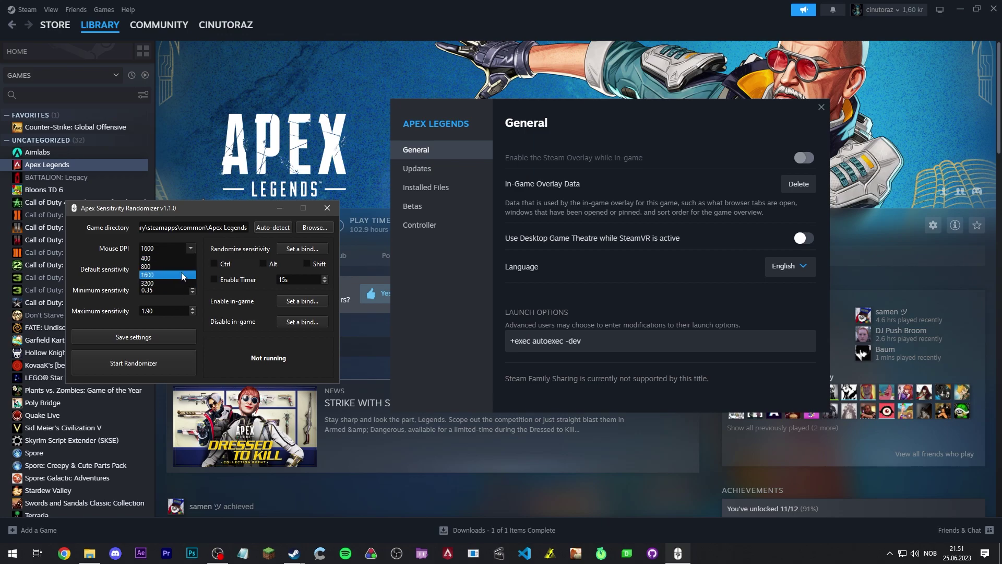
left_click(182, 276)
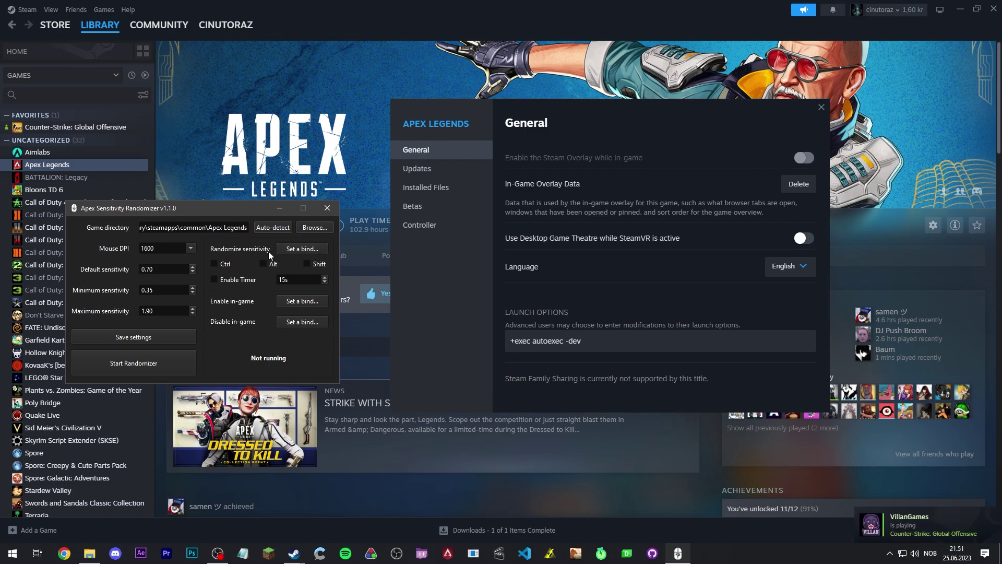
Bind Randomize sensitivity to Alt + X and enable the timer at 15s
left_click(310, 249)
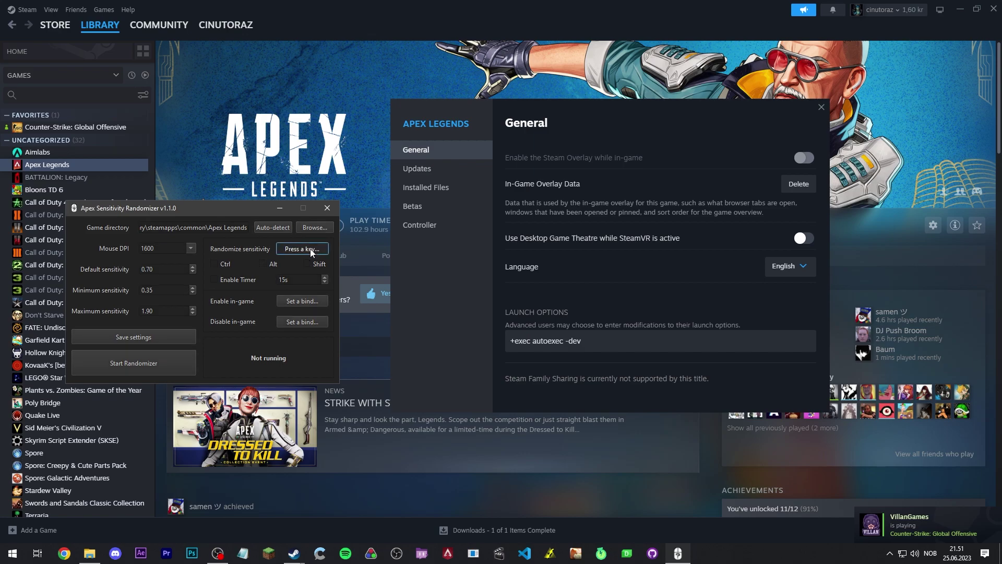
key("x")
left_click(265, 265)
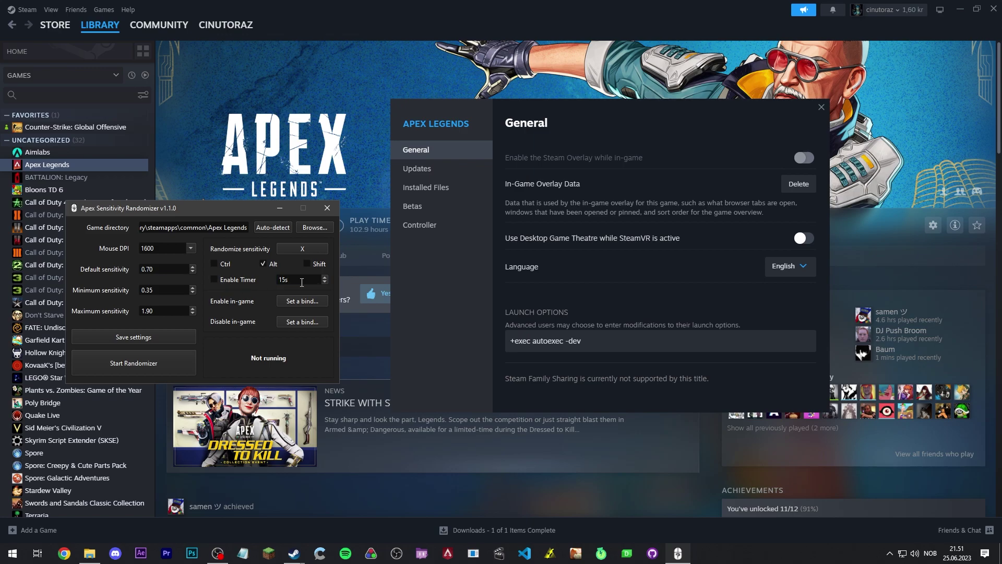
scroll(302, 281, "down", 2)
scroll(303, 282, "down", 7)
Bind both Enable in-game and Disable in-game to F6 in the randomizer
left_click(302, 301)
key("F6")
left_click(299, 323)
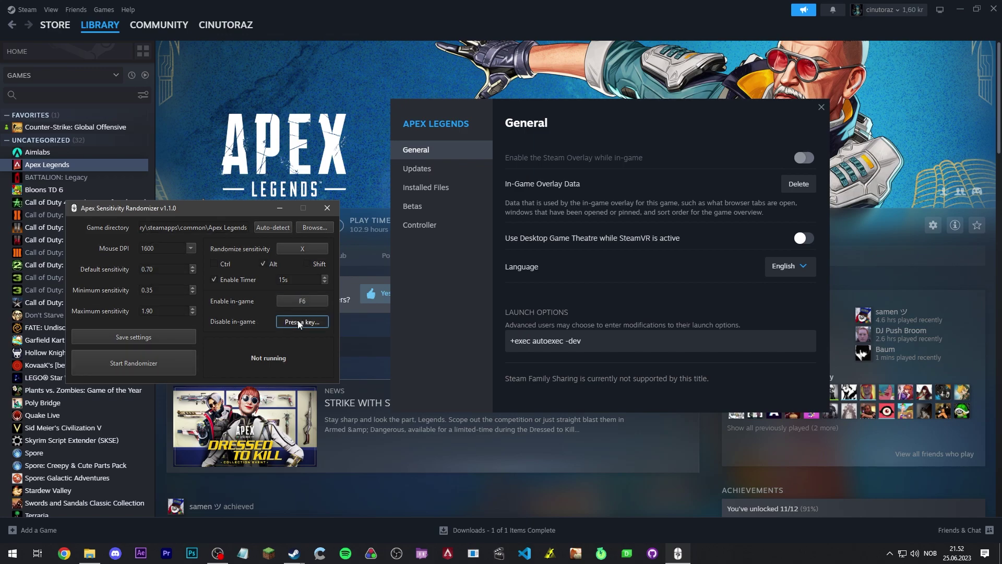
key("F7")
left_click(309, 325)
key("F6")
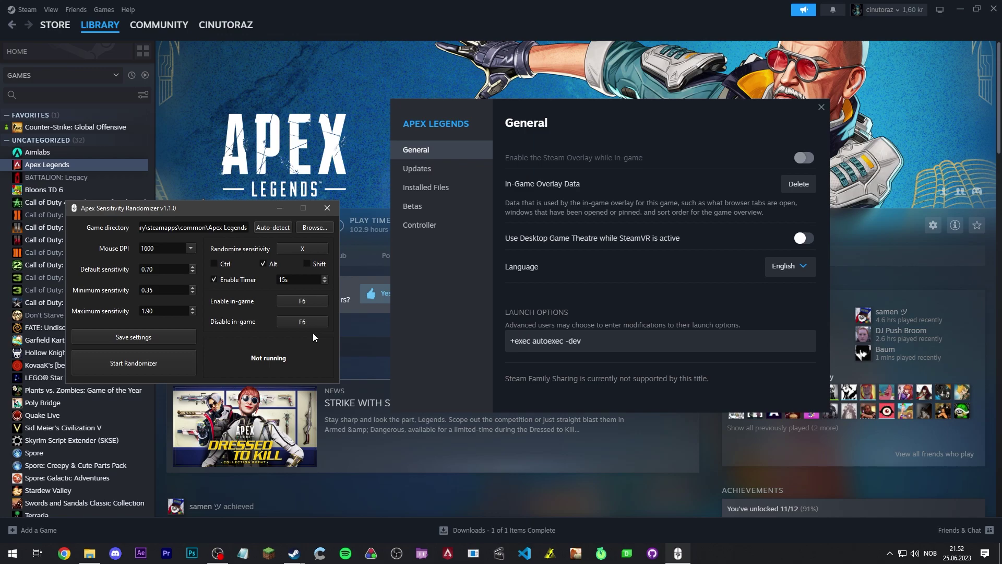
Start the randomizer, stop it again and highlight the default sensitivity value
left_click(134, 365)
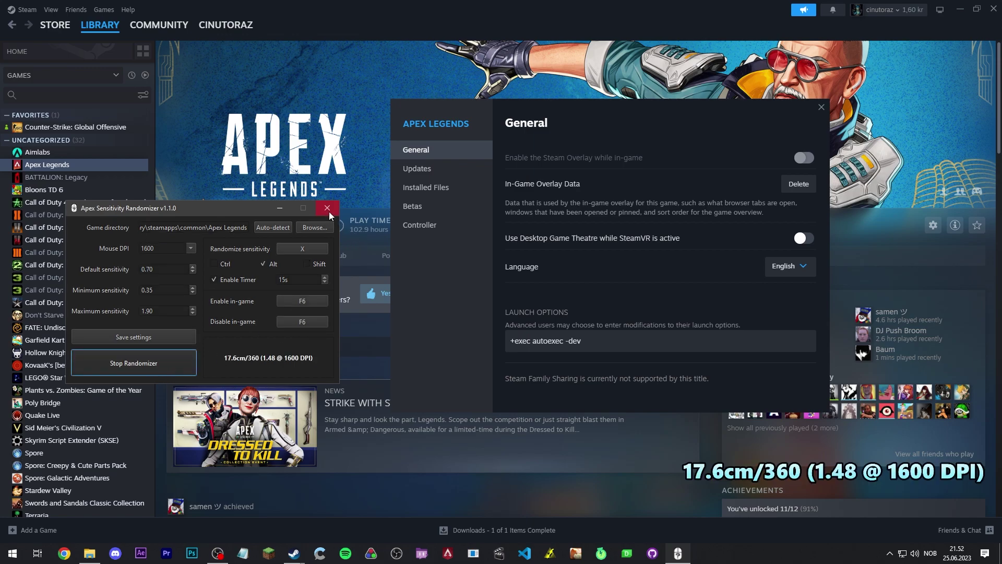
left_click(158, 361)
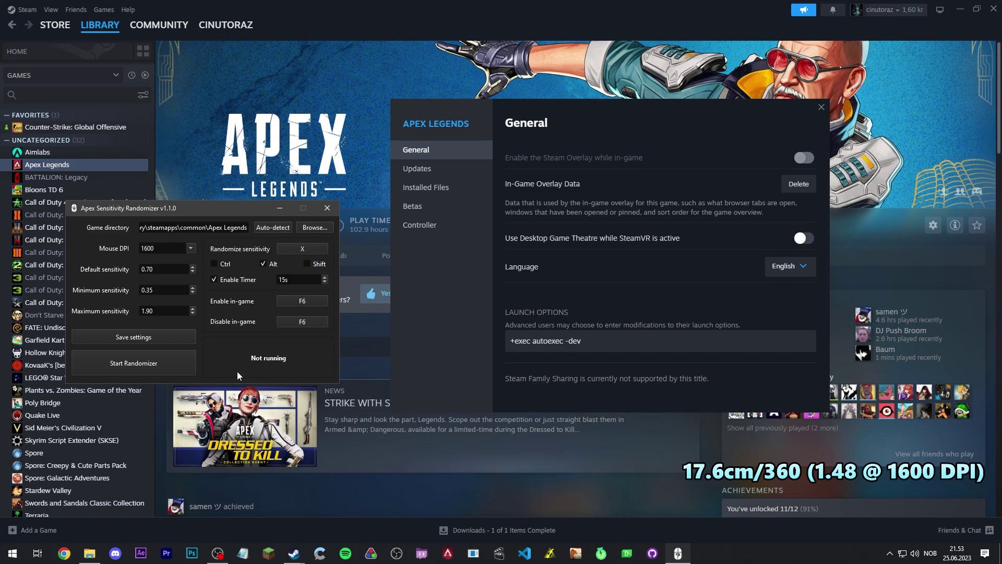
double_click(171, 270)
left_click(172, 270)
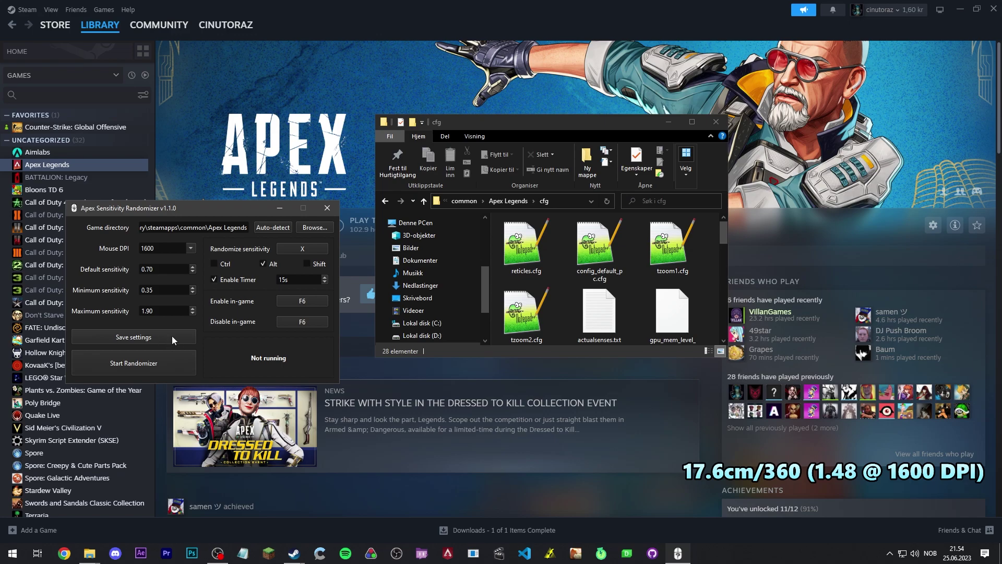
Save the randomizer settings and locate the generated autoexec.cfg in the Apex Legends cfg folder
left_click(172, 339)
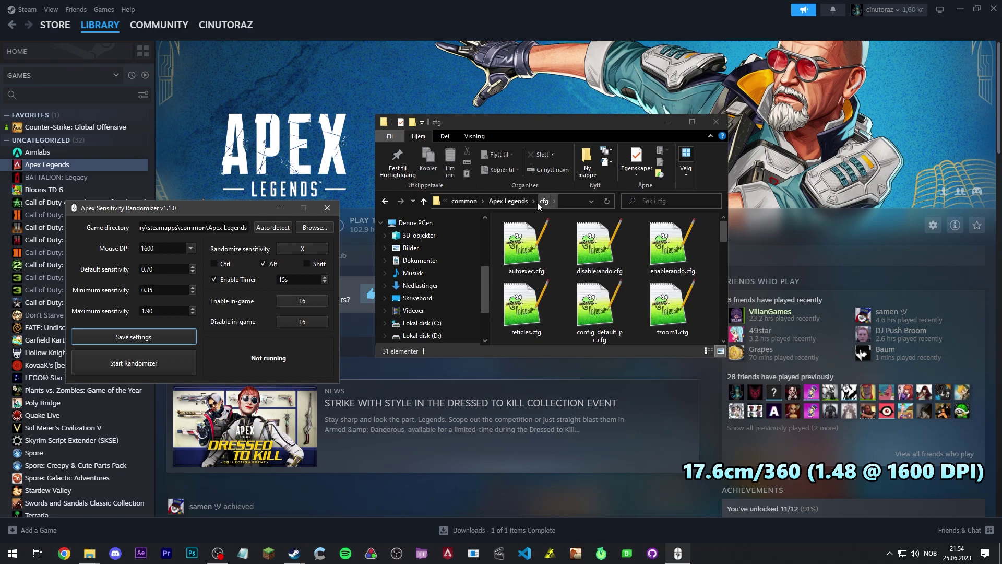
left_click(509, 201)
double_click(538, 257)
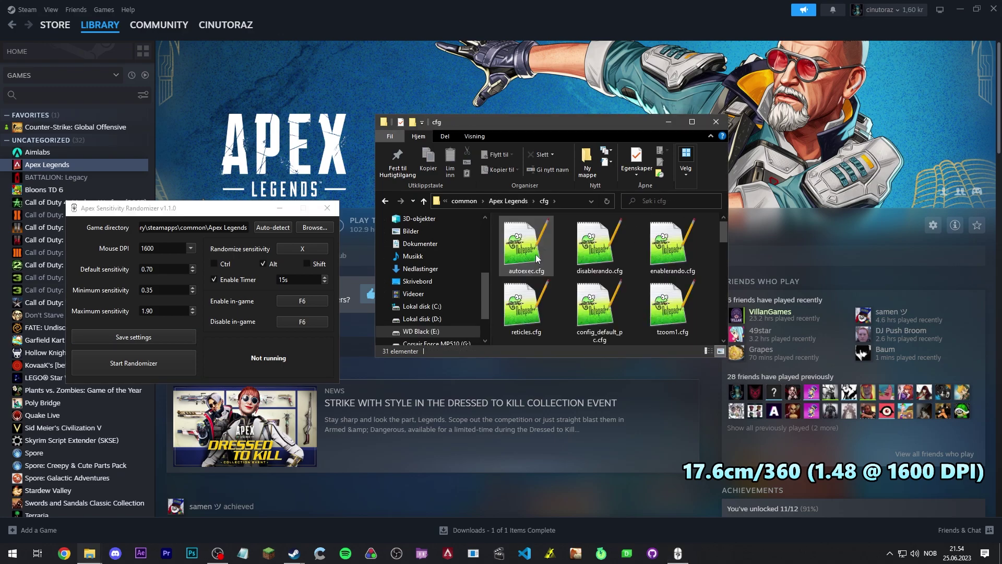
left_click(527, 245)
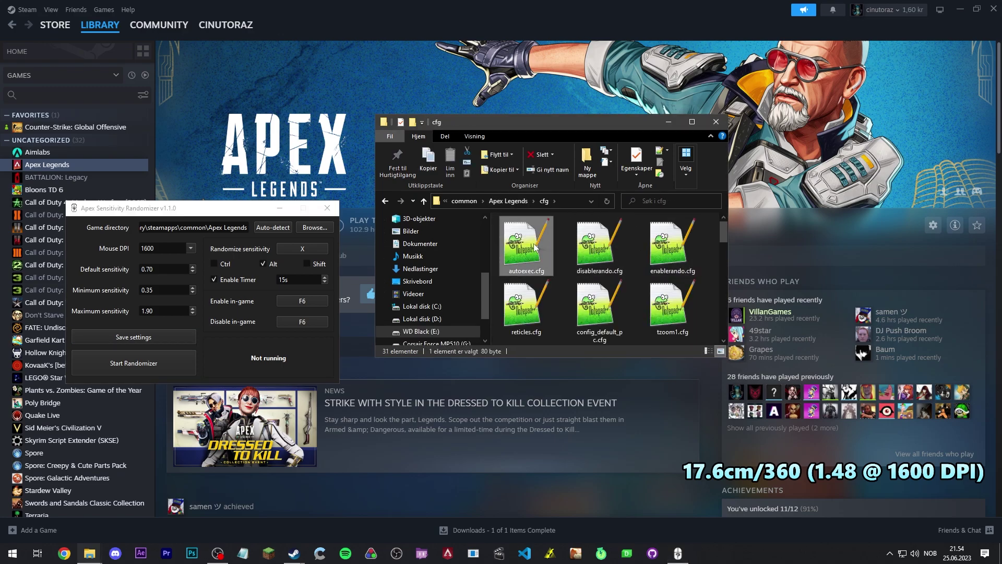
left_click(564, 259)
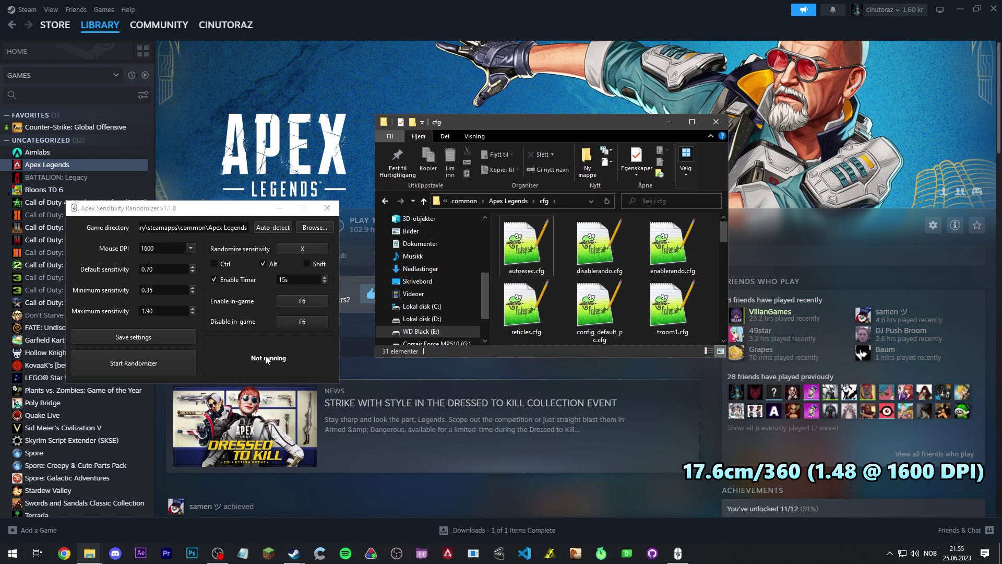
Review the +exec autoexec launch option in the Steam properties of Apex Legends, leaving it as it is
right_click(78, 164)
left_click(116, 241)
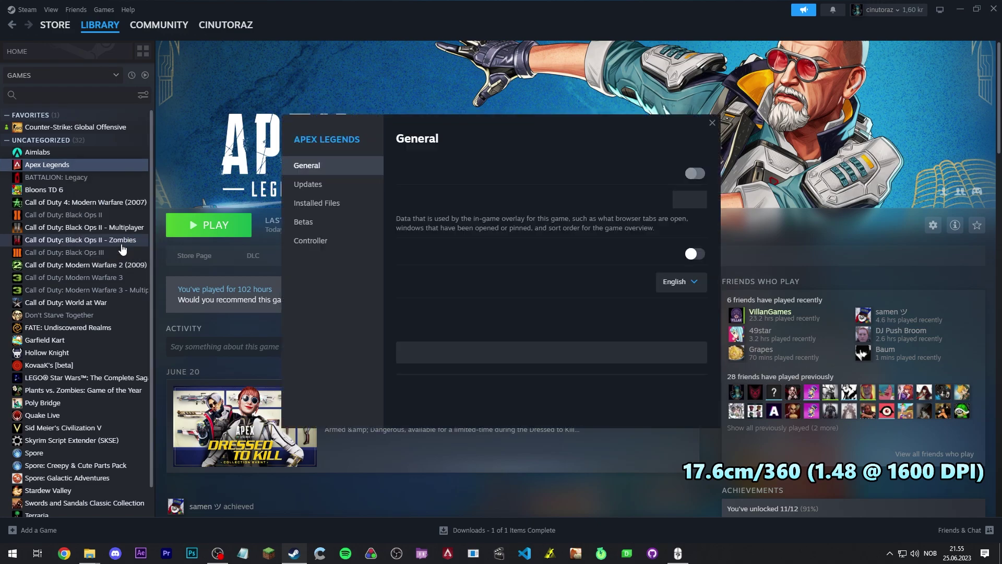
left_click_drag(456, 357, 397, 359)
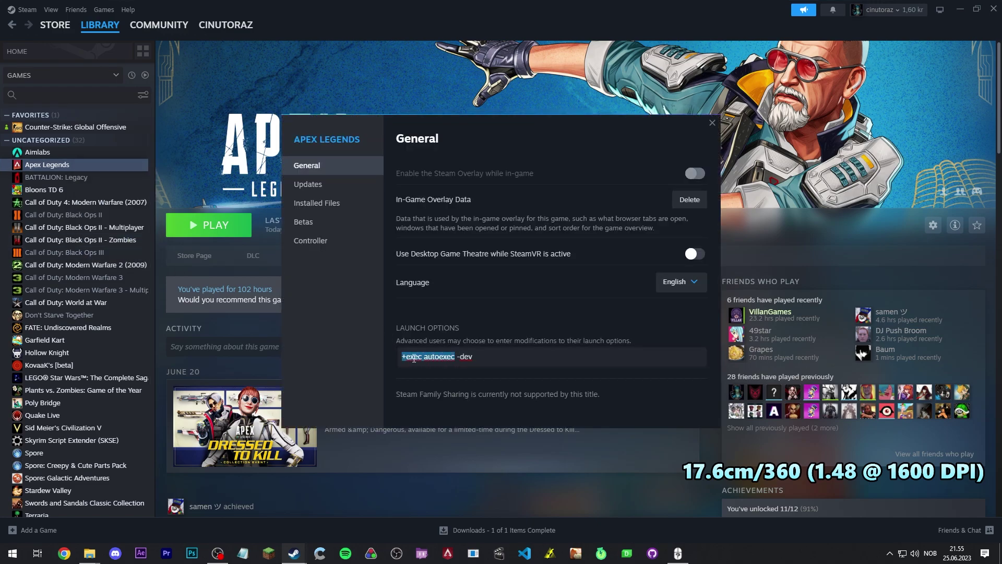
left_click(712, 123)
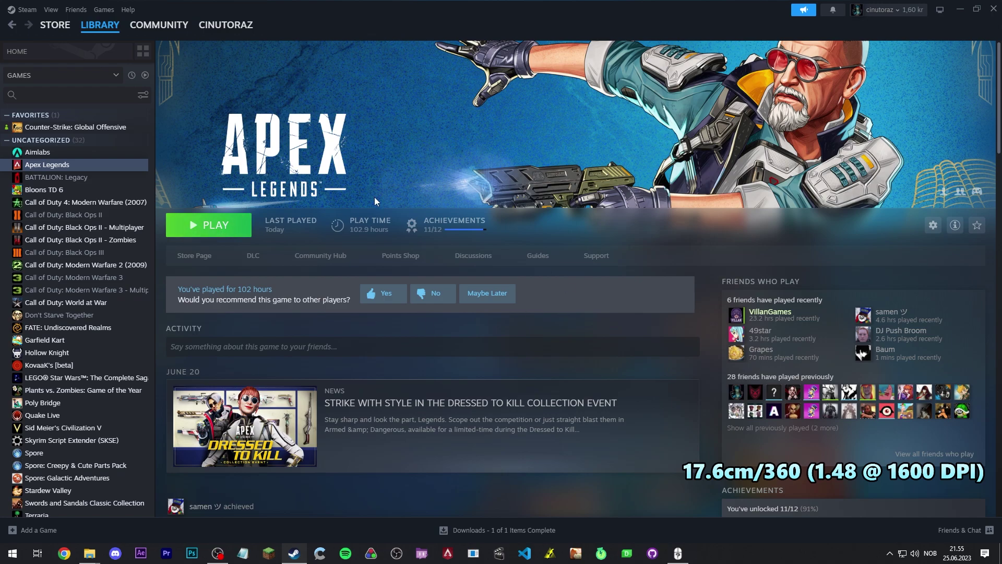
Launch Apex Legends from Steam, choose Firing Range as the game mode and enter it
left_click(204, 232)
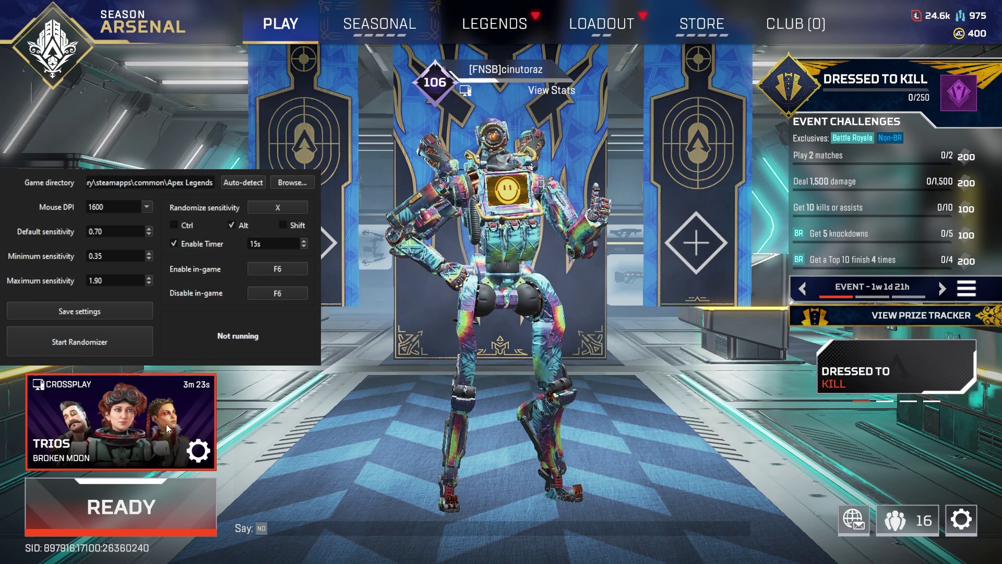
left_click(166, 424)
left_click(888, 397)
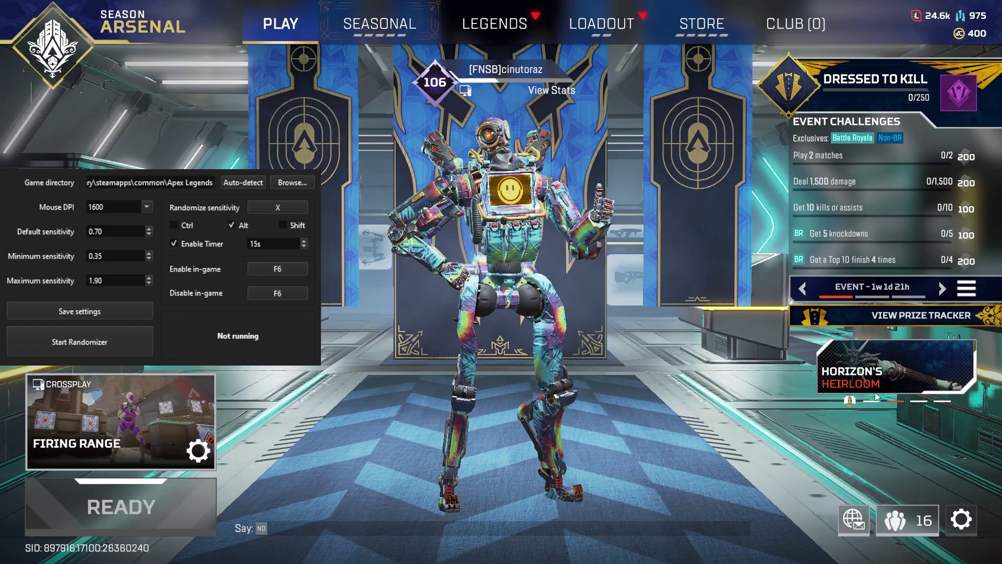
left_click(149, 514)
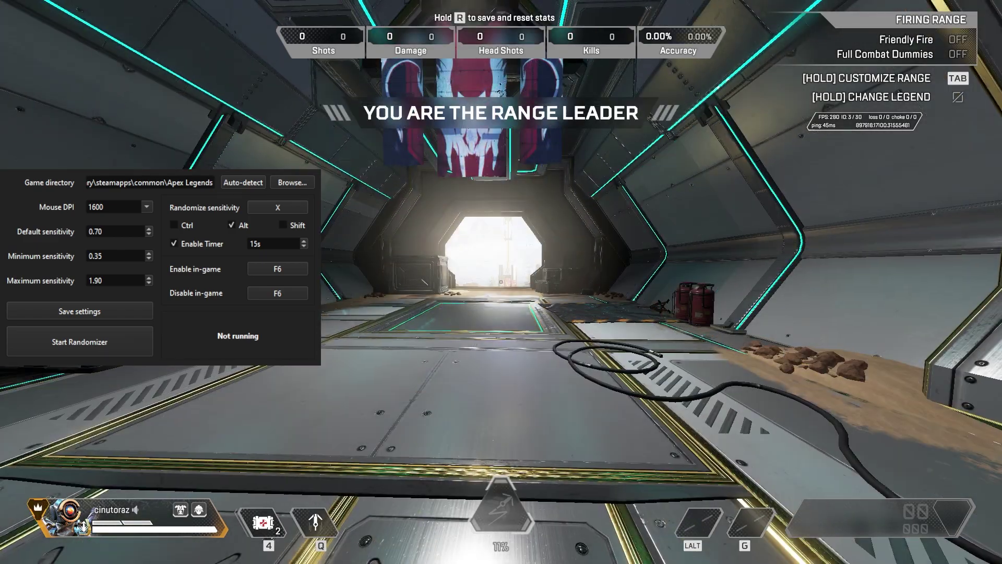
key("w")
key("a")
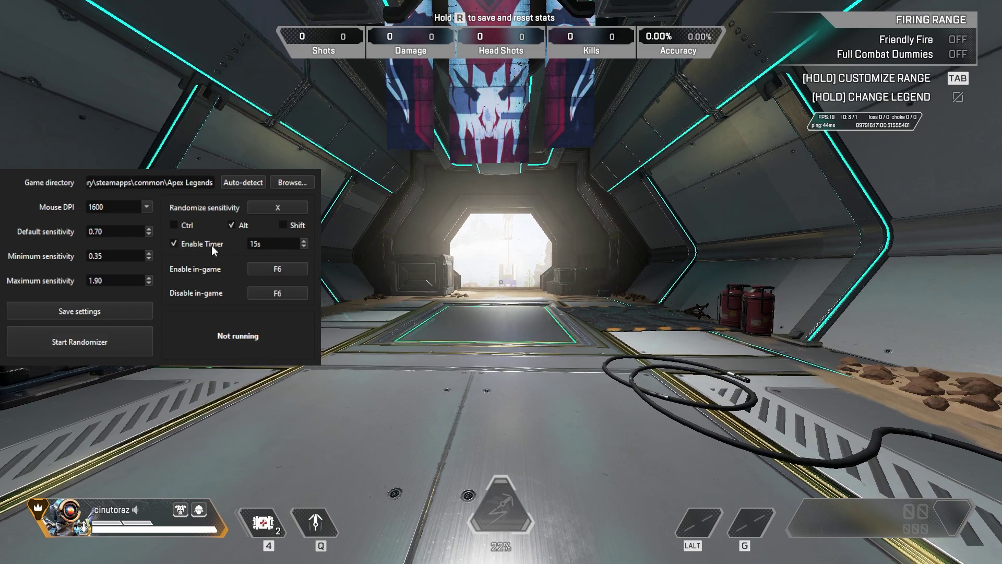
Set the randomizer's timer to 5s and start the randomizer
left_click(269, 245)
scroll(270, 245, "down", 10)
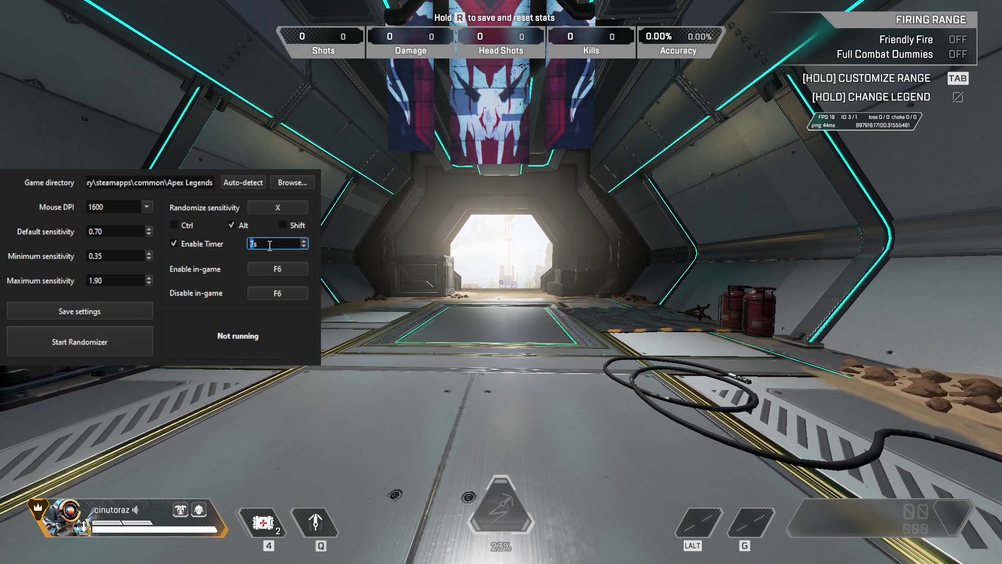
left_click(197, 335)
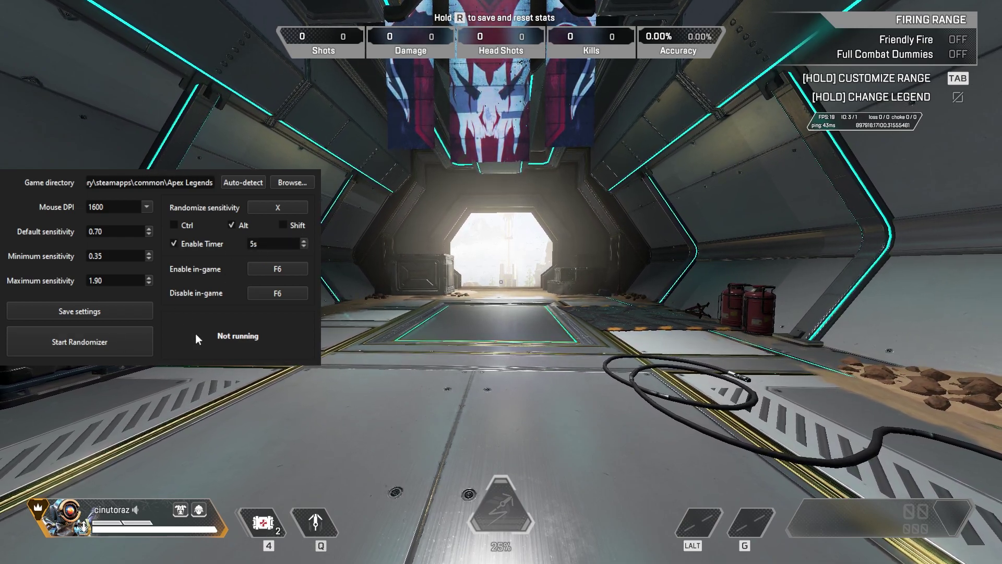
left_click(140, 337)
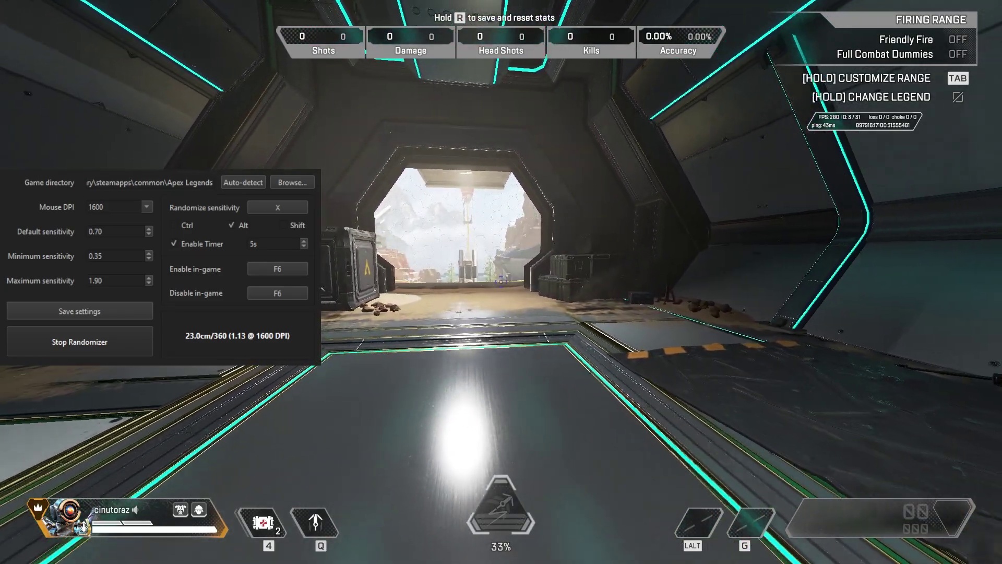
Compare the mouse sensitivity in the game's mouse and keyboard settings with the randomizer's value across a timed change
key("Escape")
left_click(502, 285)
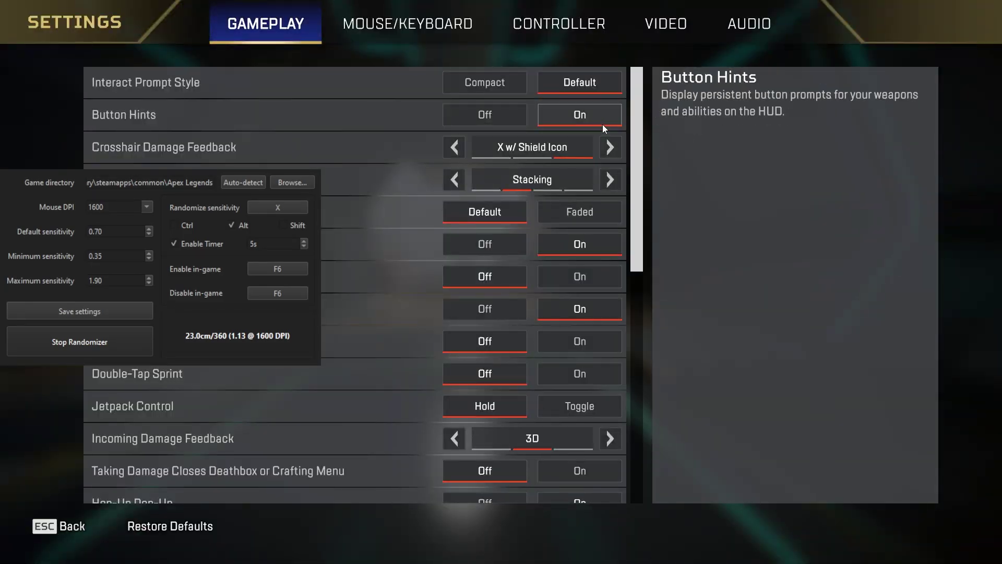
left_click(447, 30)
key("Escape")
key("Escape")
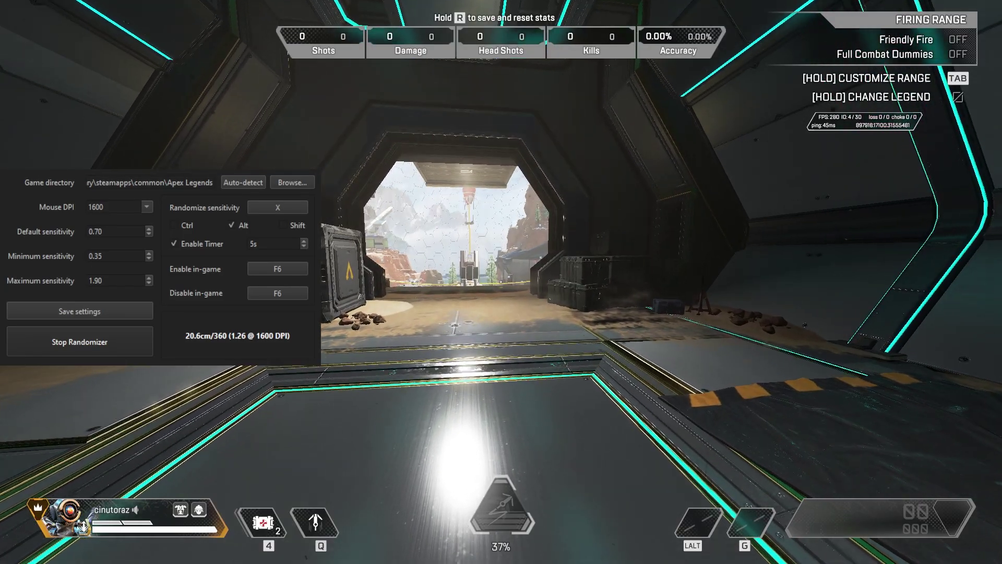
key("w")
key("Escape")
left_click(502, 284)
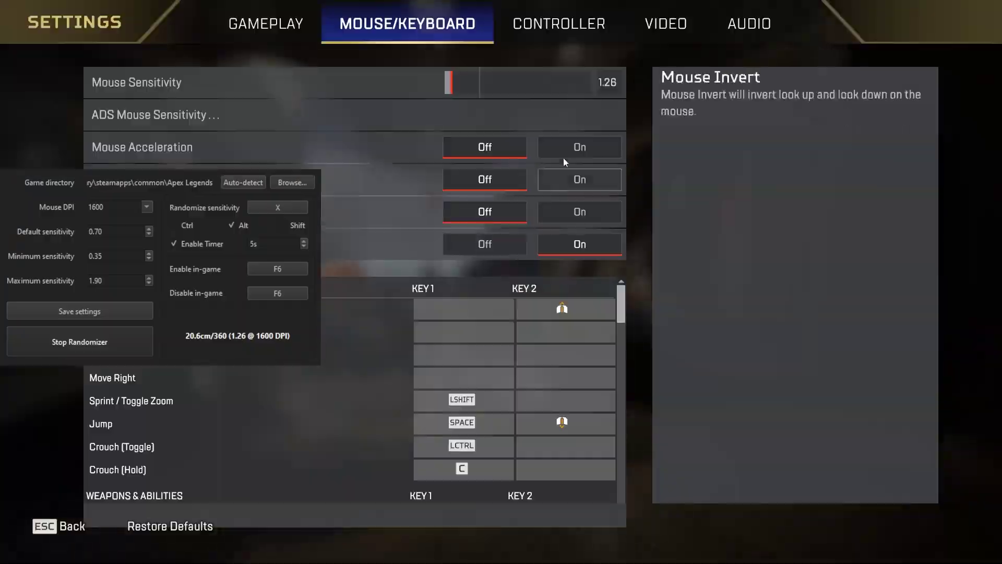
key("Escape")
key("Escape")
key("w")
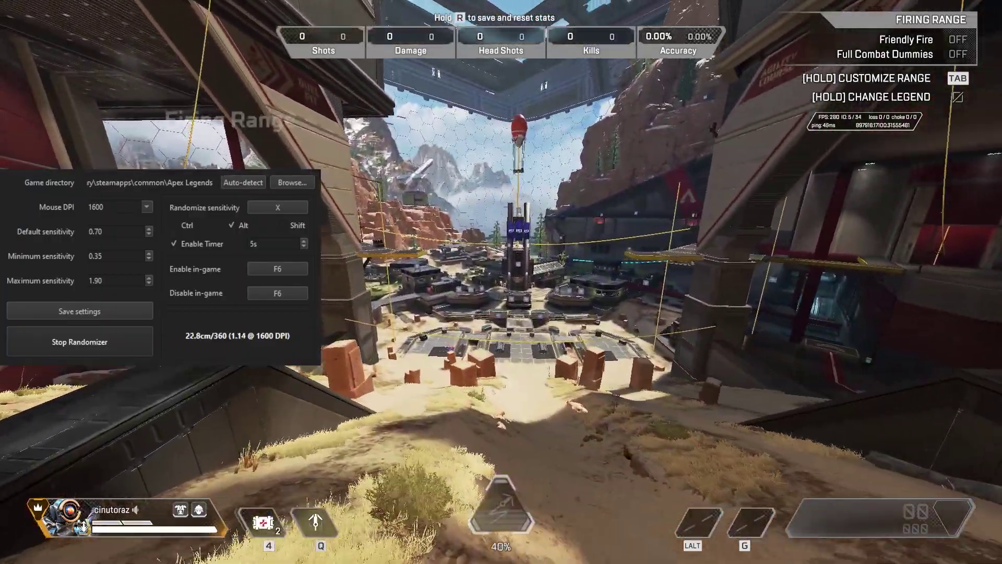
Move around the firing range and recheck the in-game mouse sensitivity after further timed randomizations
key("w")
key("Escape")
left_click(502, 285)
key("Escape")
key("Escape")
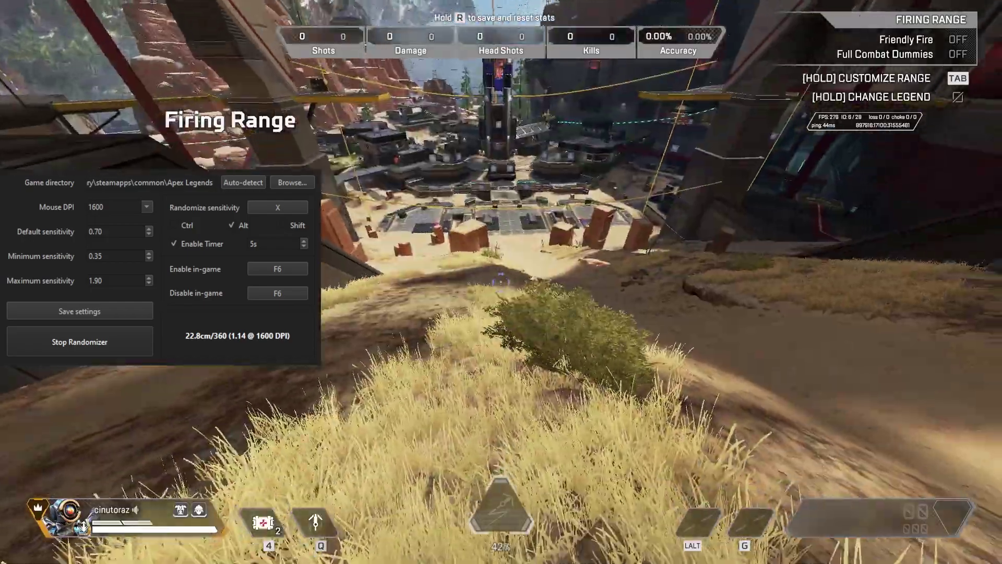
key("w")
key("w")
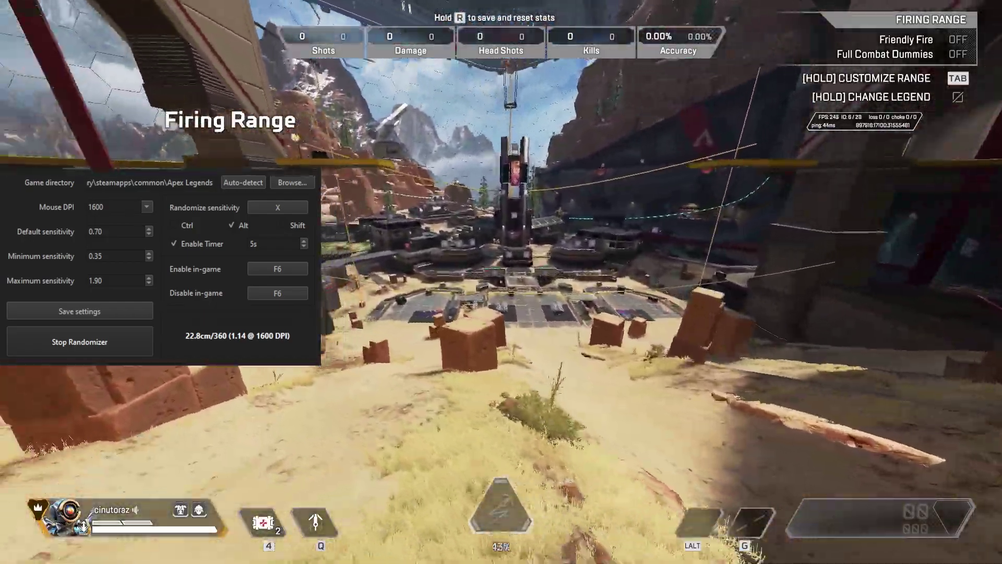
key("w")
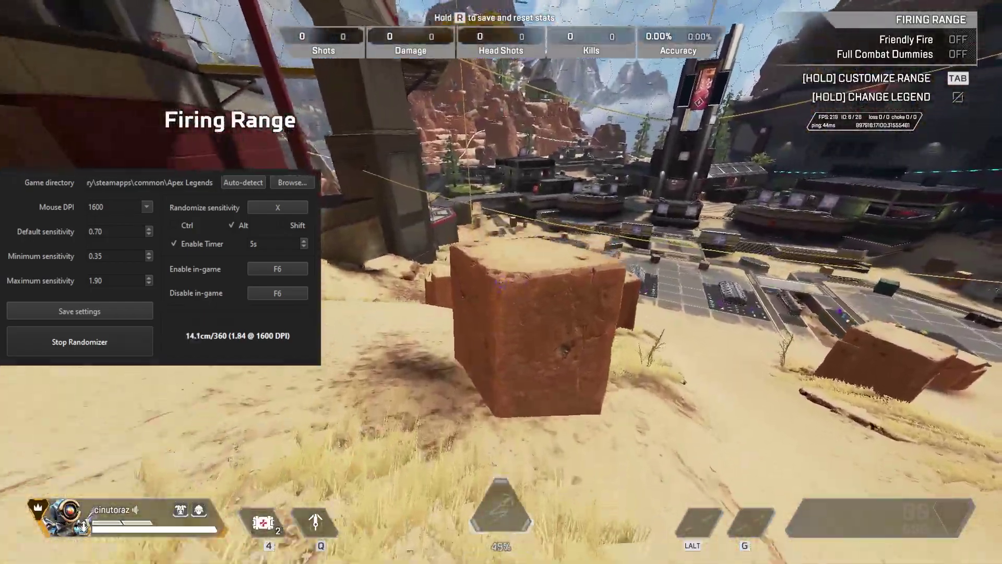
key("w")
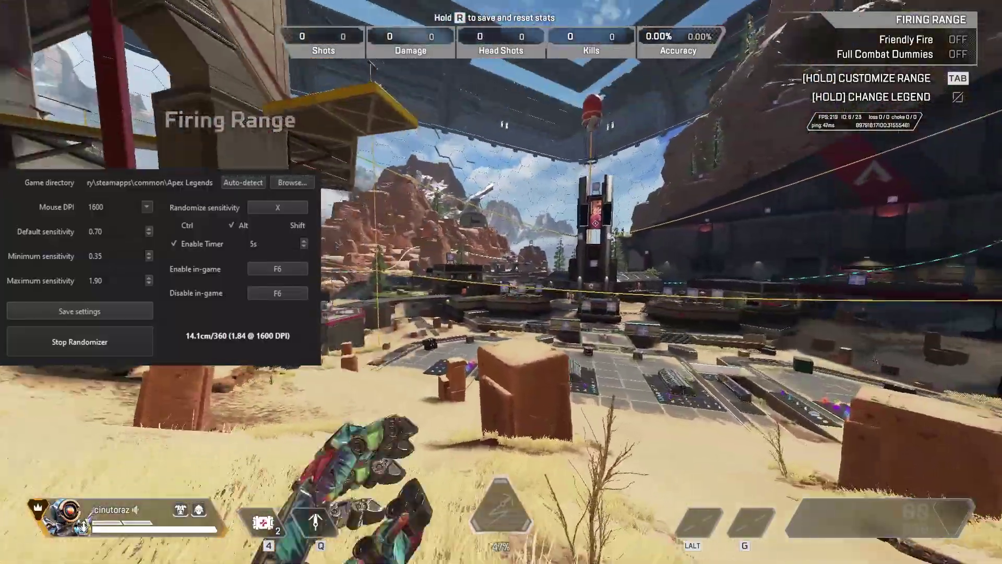
key("Escape")
left_click(544, 219)
key("Escape")
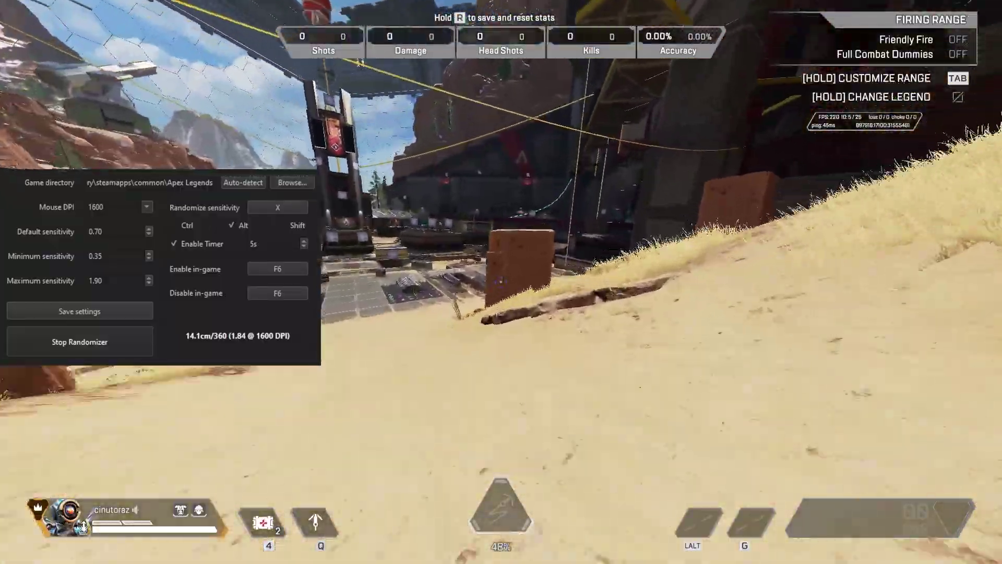
key("s")
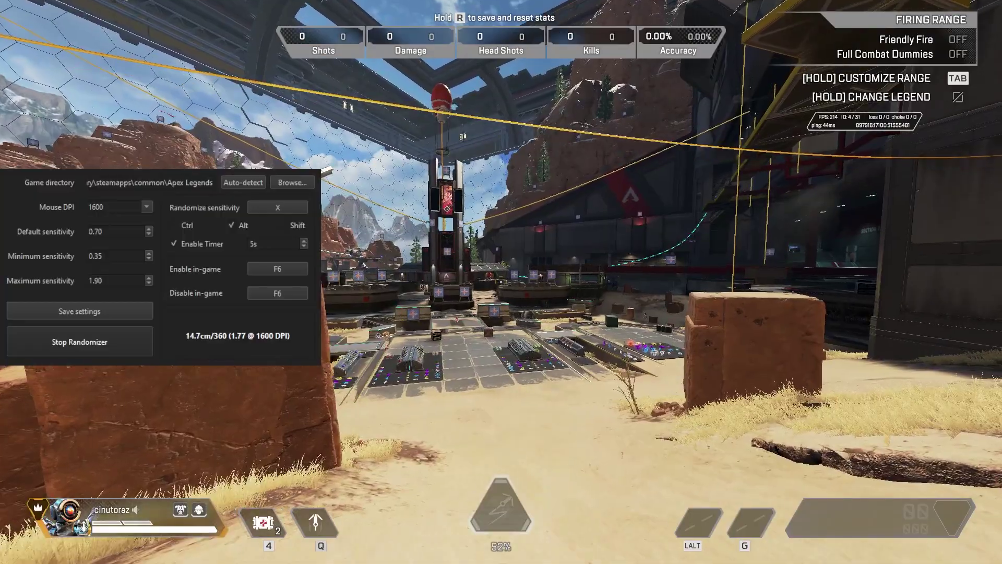
key("w")
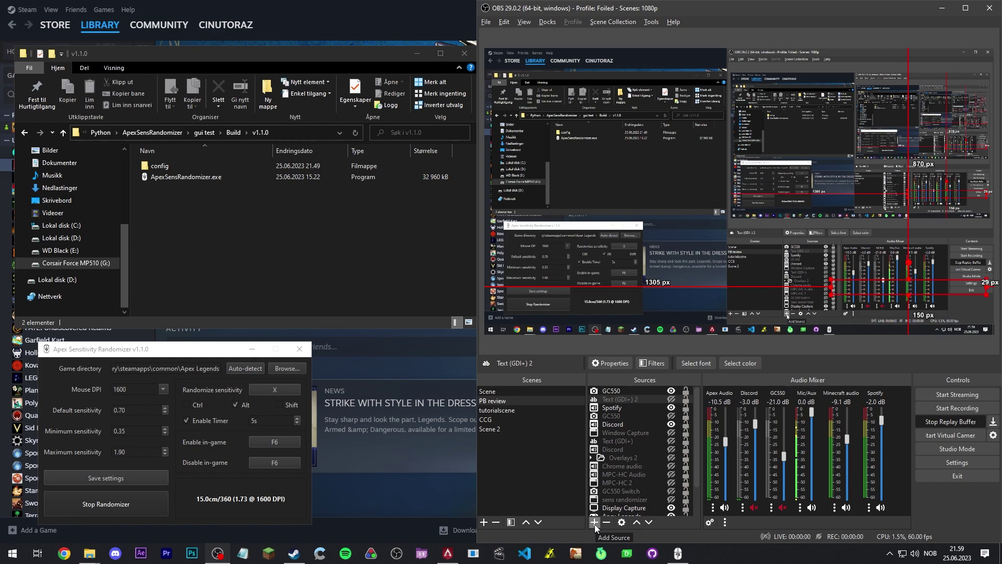
Switch to OBS and create a new Text (GDI+) source with the default name
left_click(594, 525)
left_click(629, 440)
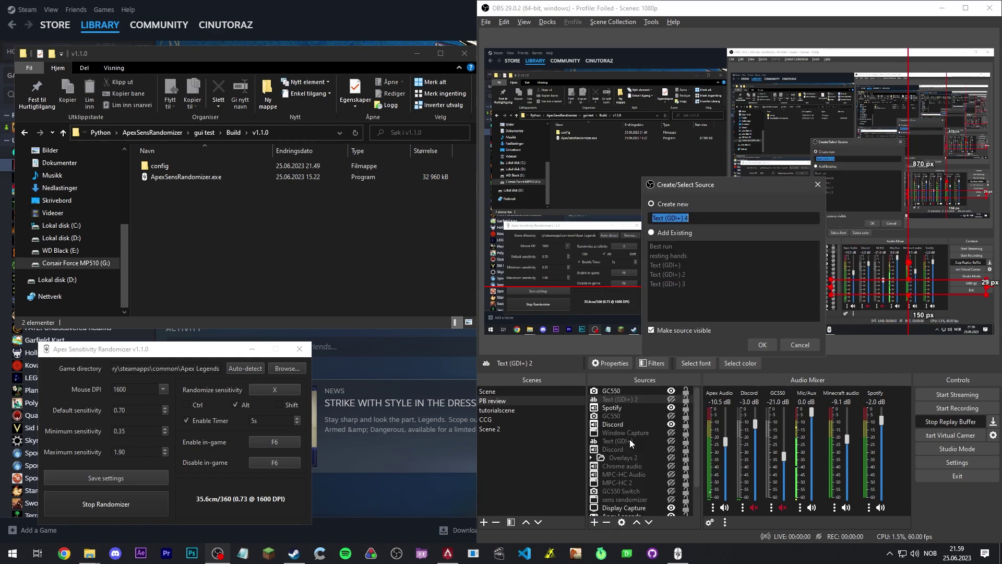
left_click(771, 344)
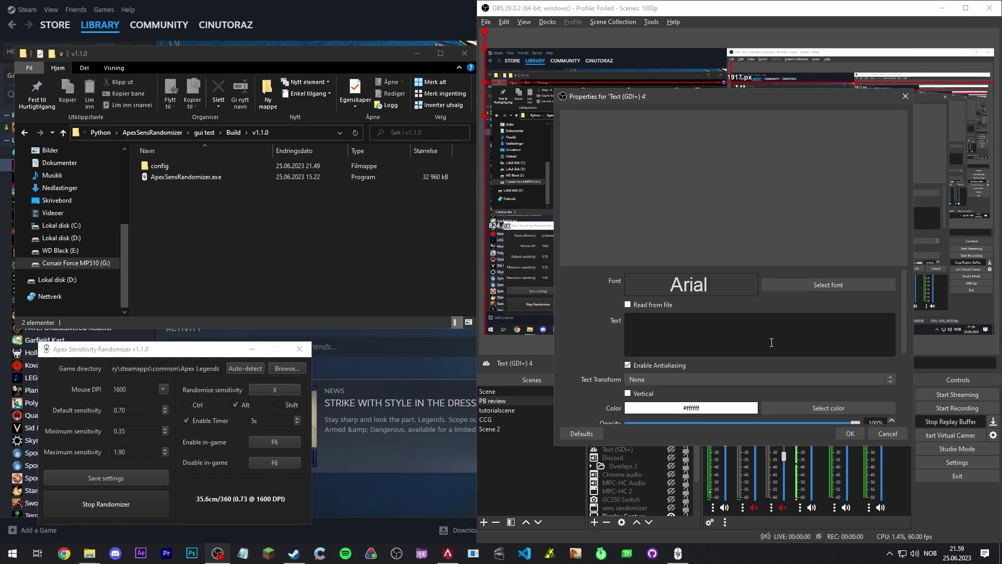
Make the new text source read from current_sensitivity.txt in the randomizer's config folder
left_click(629, 306)
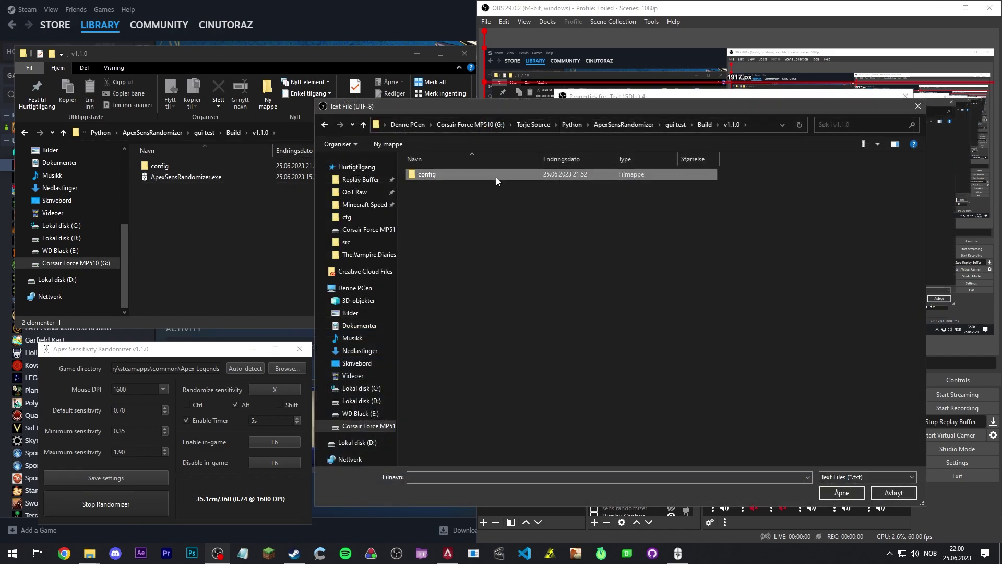
double_click(496, 177)
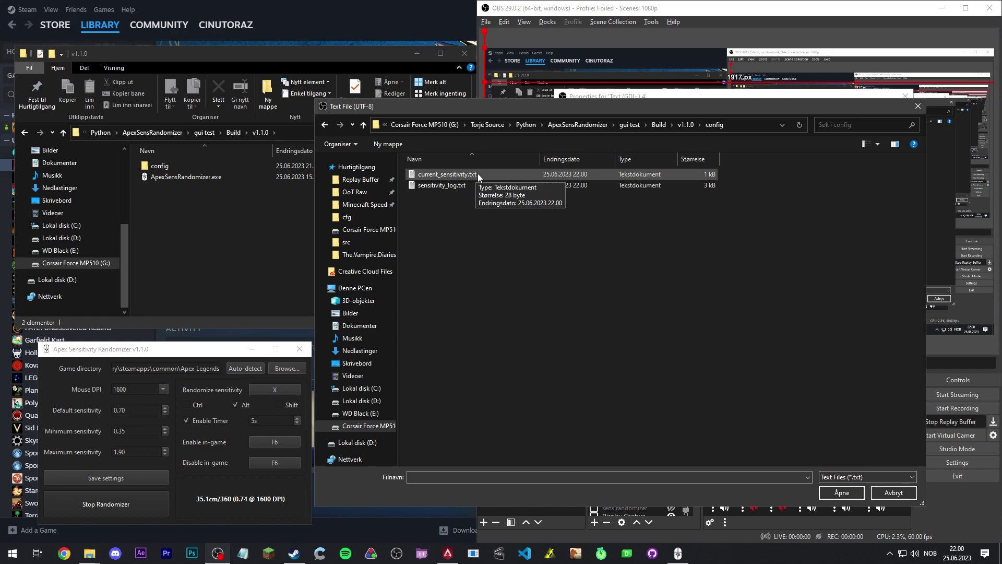
double_click(478, 173)
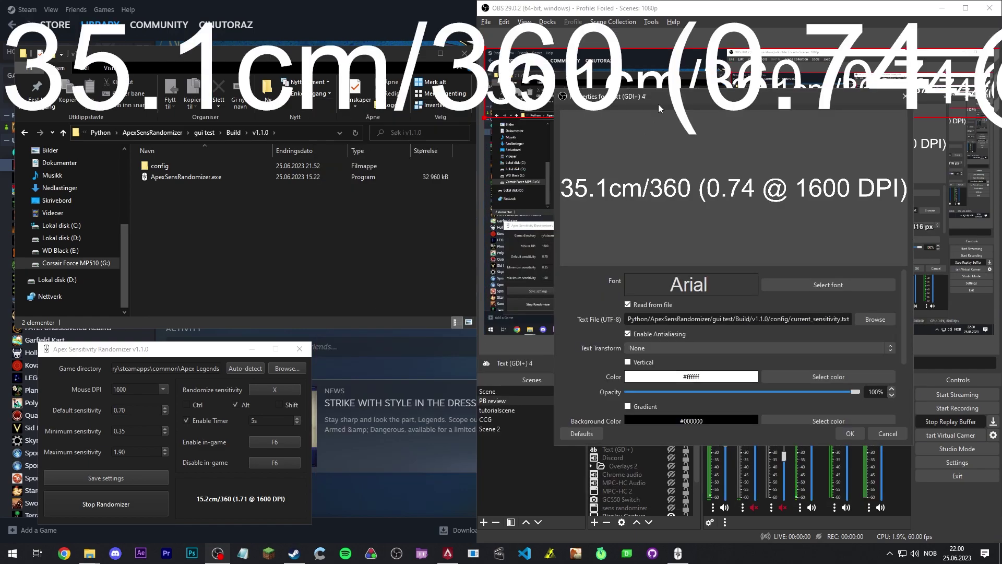
left_click_drag(659, 102, 769, 287)
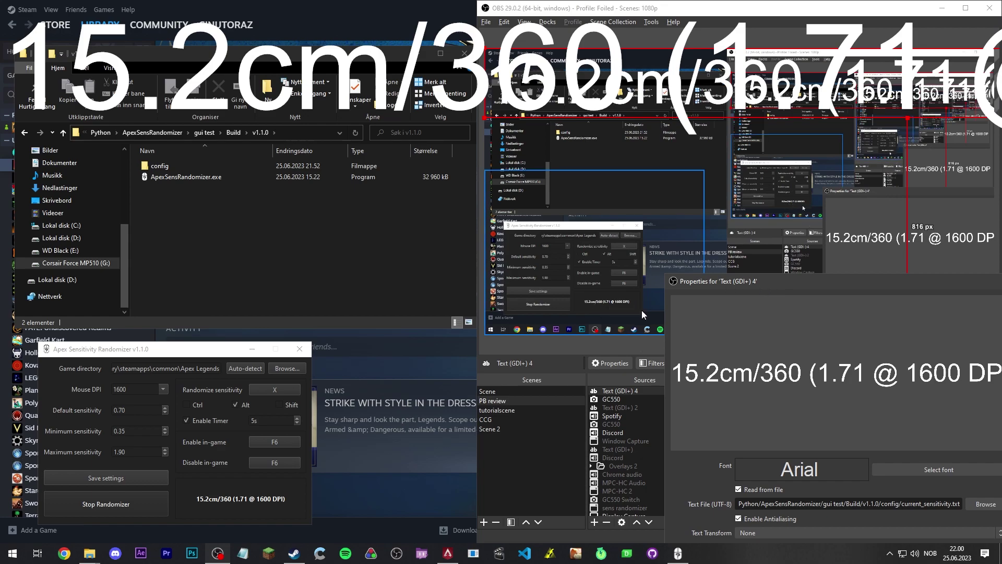
left_click_drag(775, 286, 666, 184)
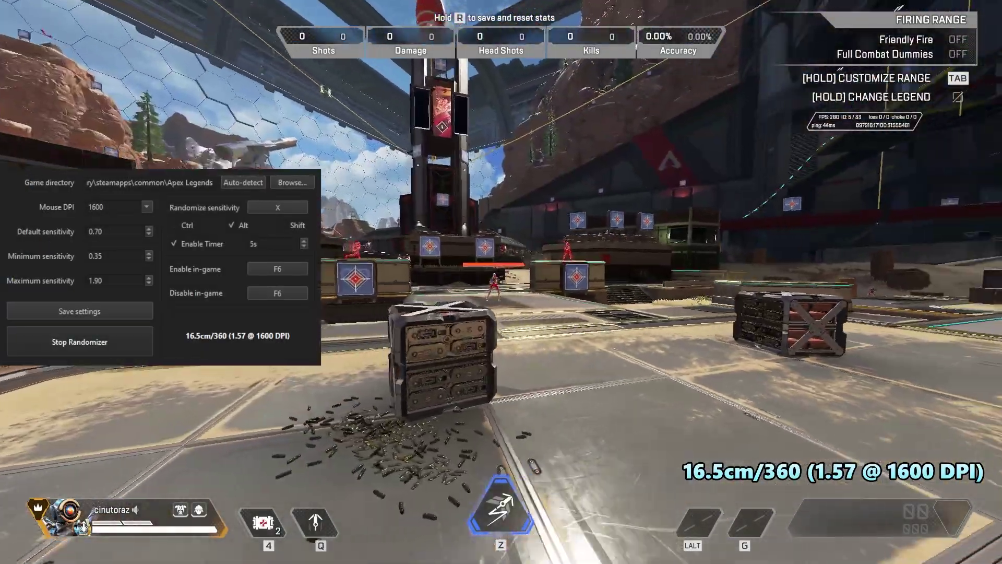
Move around the firing range in Apex Legends to view the sensitivity text overlay
key("w")
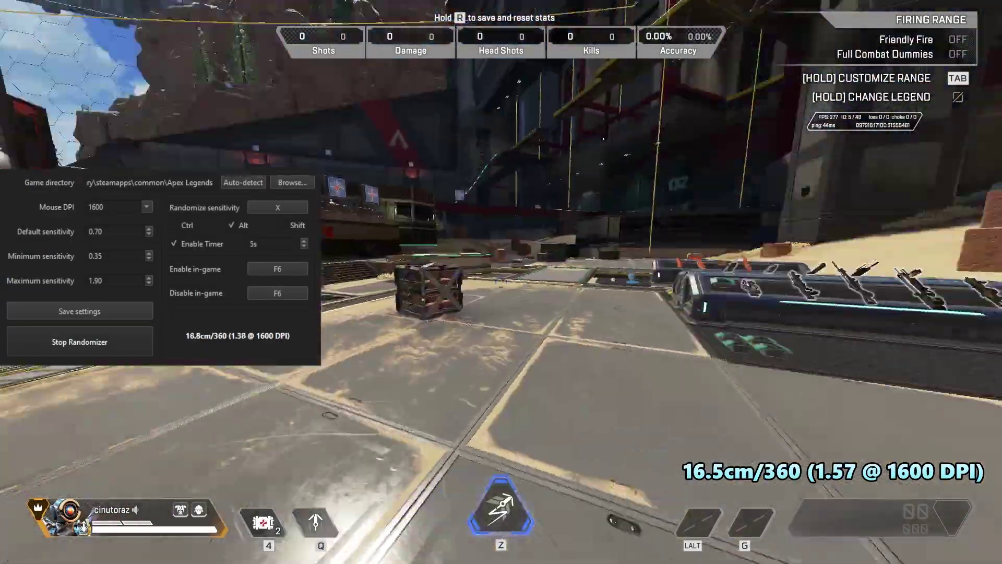